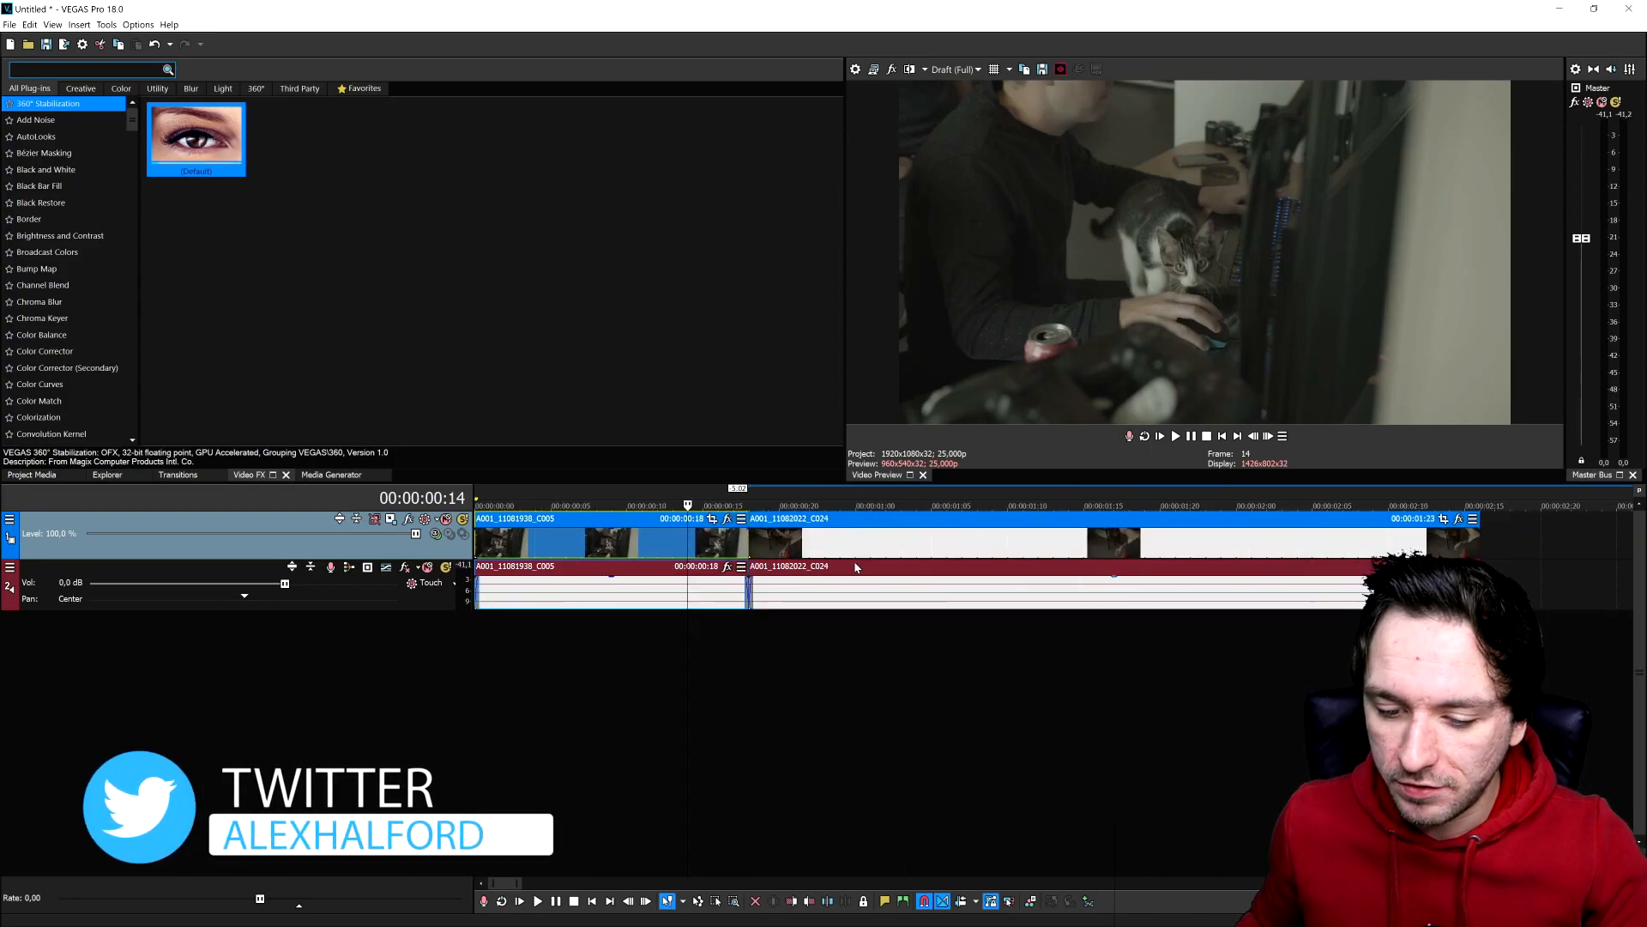
# Play and step frame by frame through the footage around the cut between A001_11081938_C005 and A001_11082022_C024
pyautogui.scroll(-2, 818, 553)
pyautogui.scroll(2, 818, 553)
pyautogui.moveTo(904, 545)
pyautogui.mouseDown()
pyautogui.moveTo(943, 541)
pyautogui.moveTo(751, 545)
pyautogui.moveTo(898, 546)
pyautogui.mouseUp()
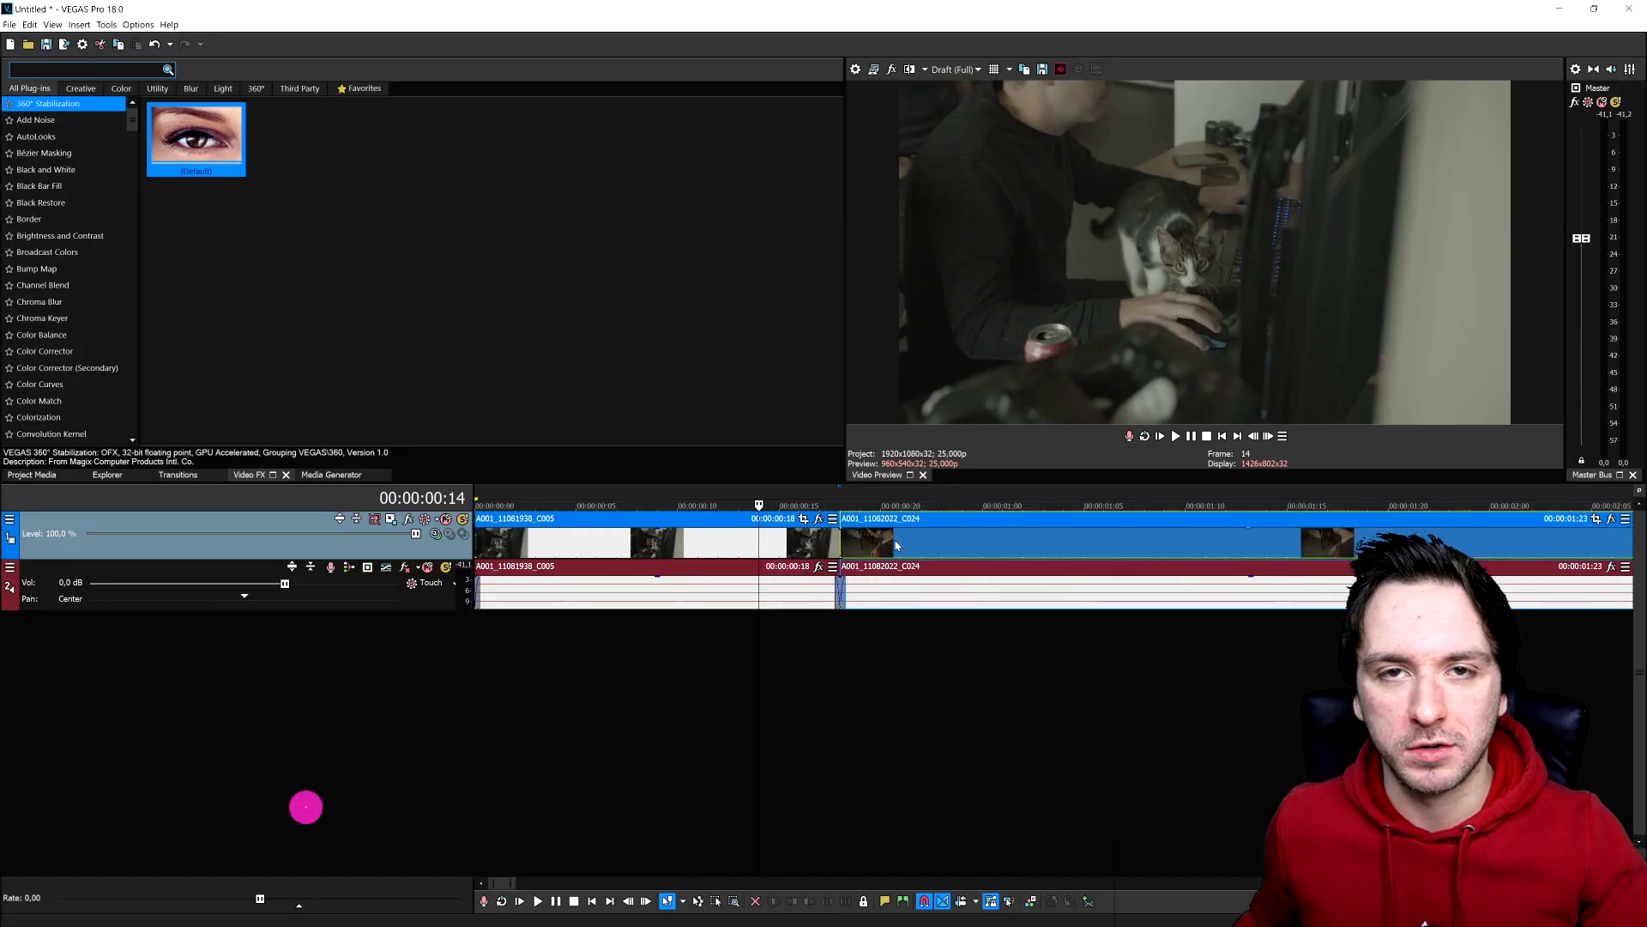
pyautogui.click(836, 542)
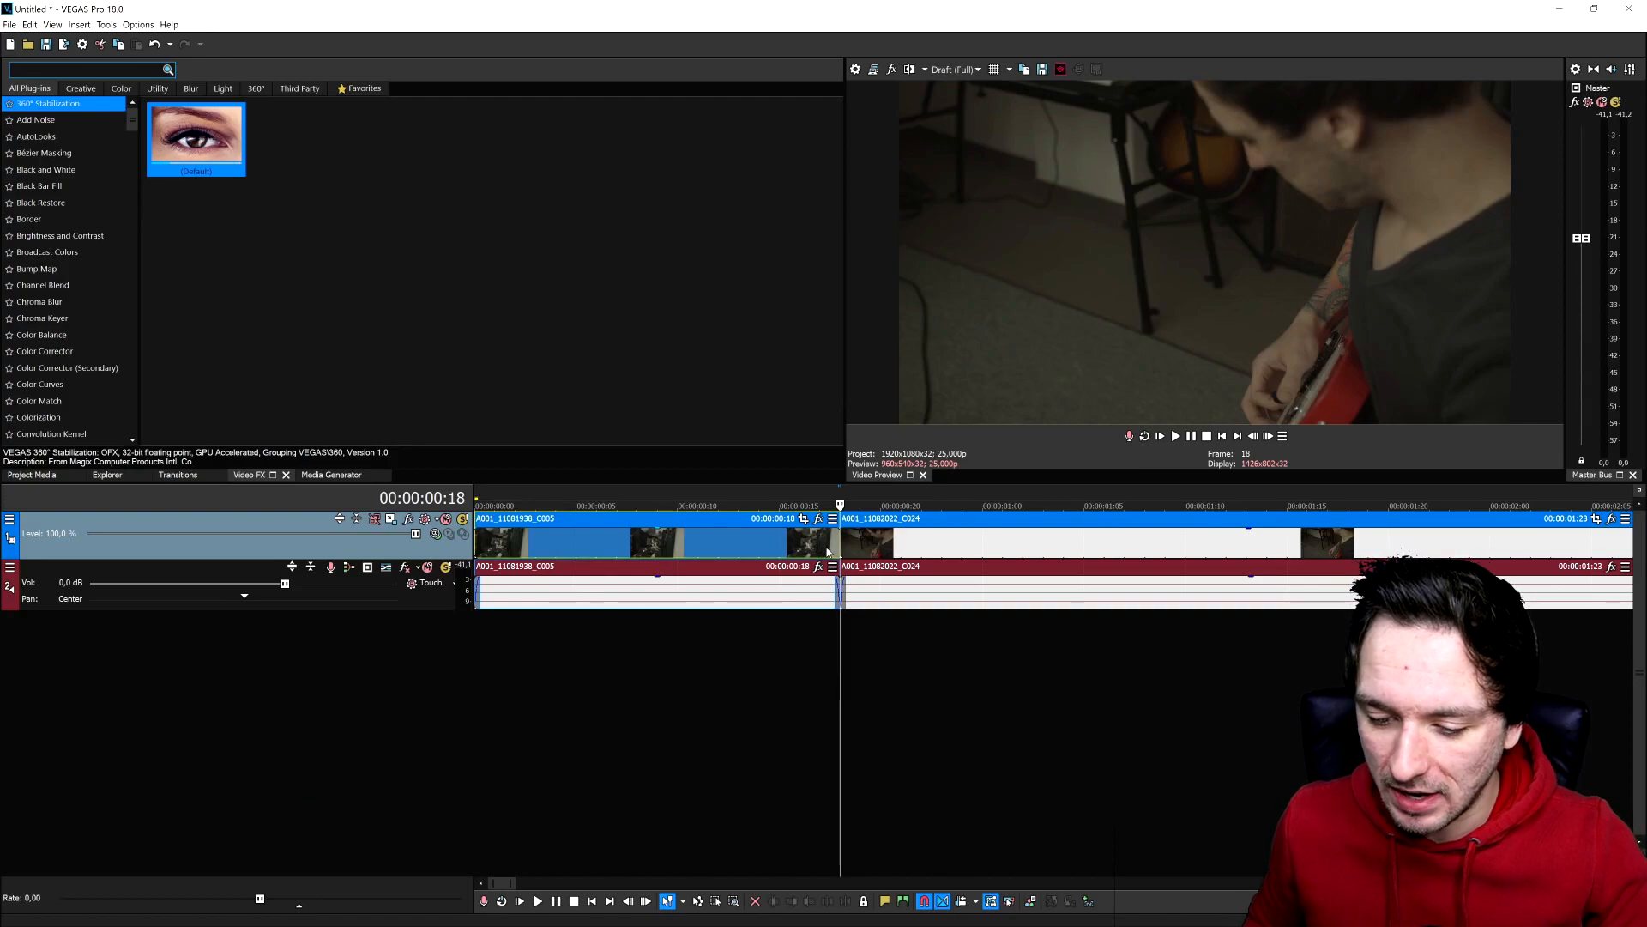
pyautogui.press('Left')
pyautogui.press('Left')
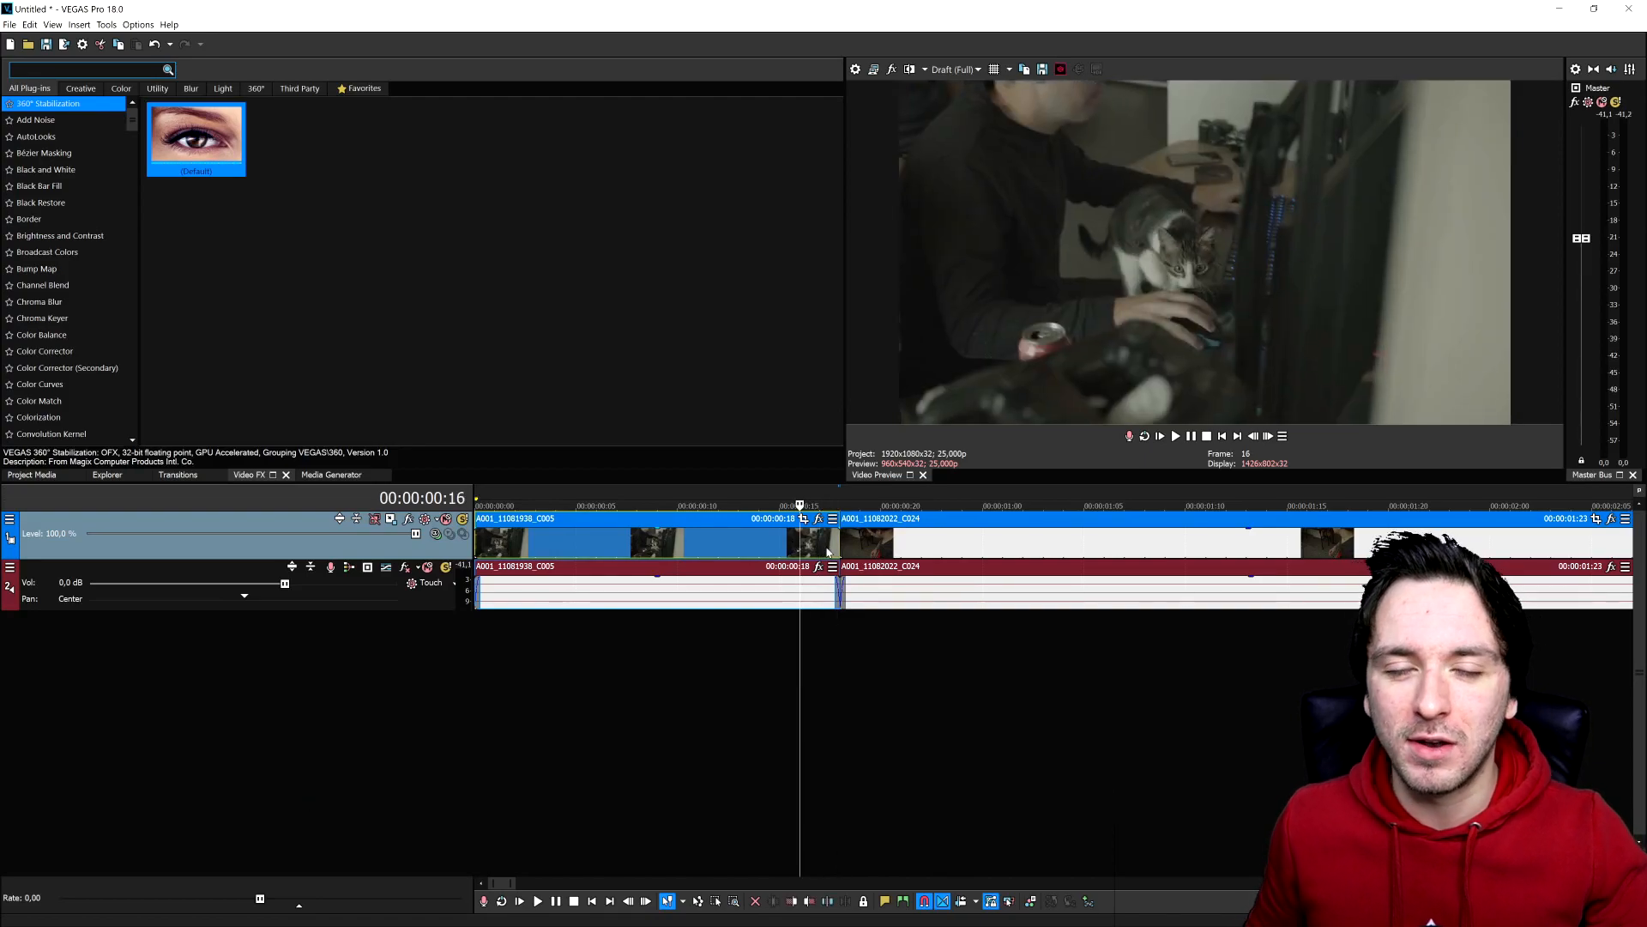
pyautogui.press('Left')
pyautogui.press('Left')
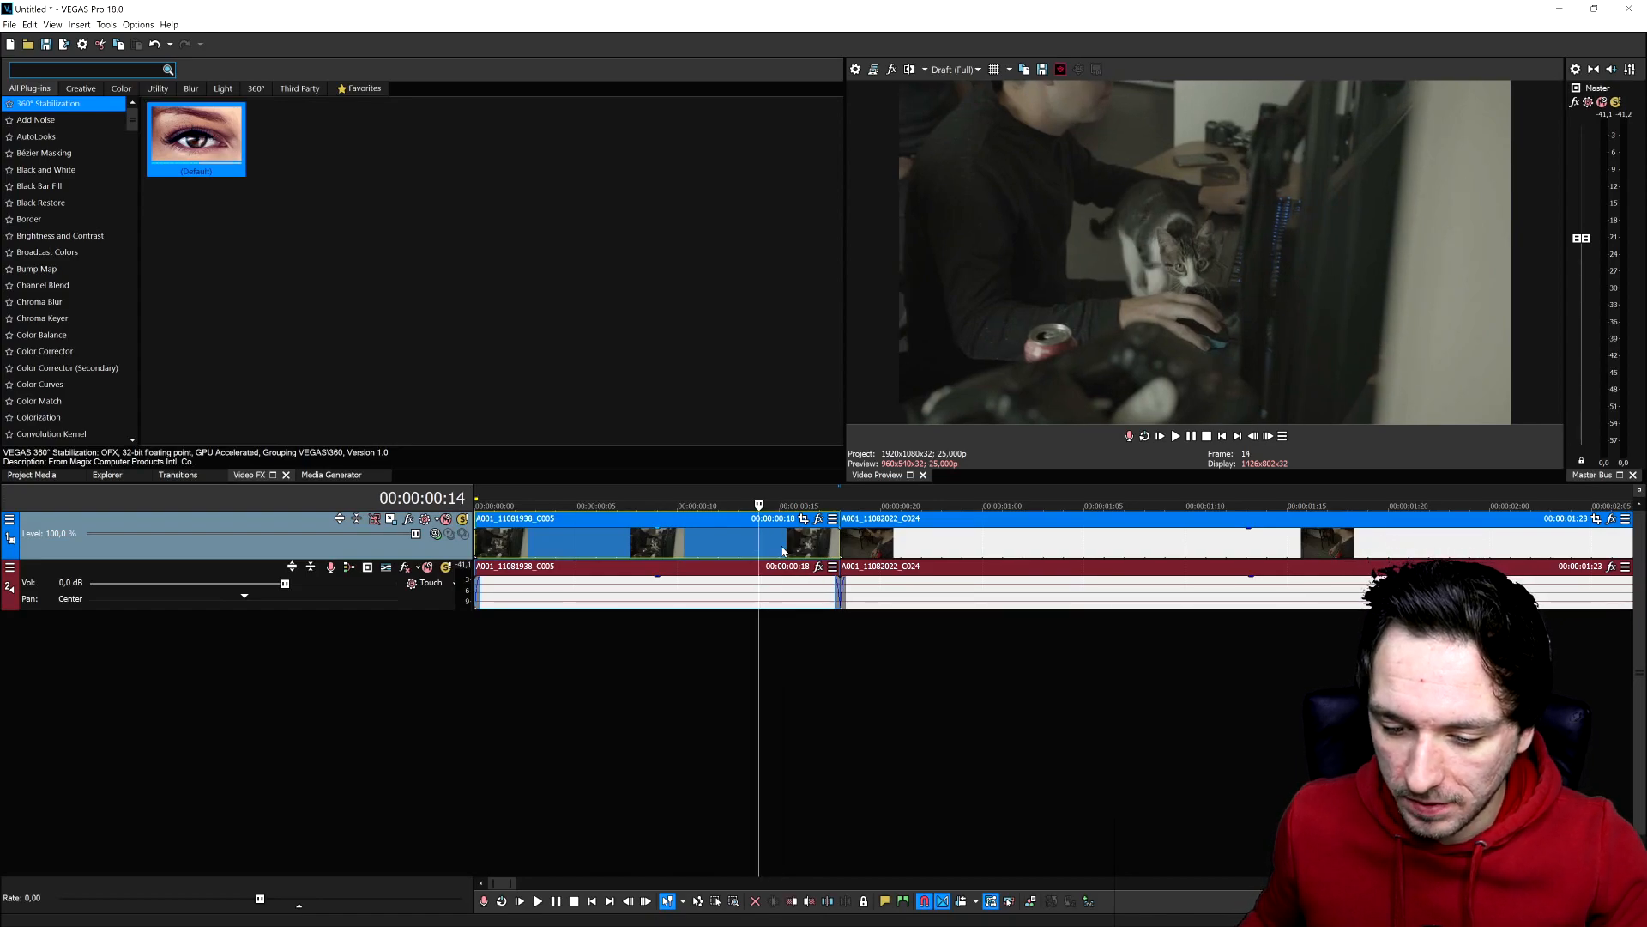
pyautogui.press('space')
pyautogui.press('space')
pyautogui.press('space')
pyautogui.press('space')
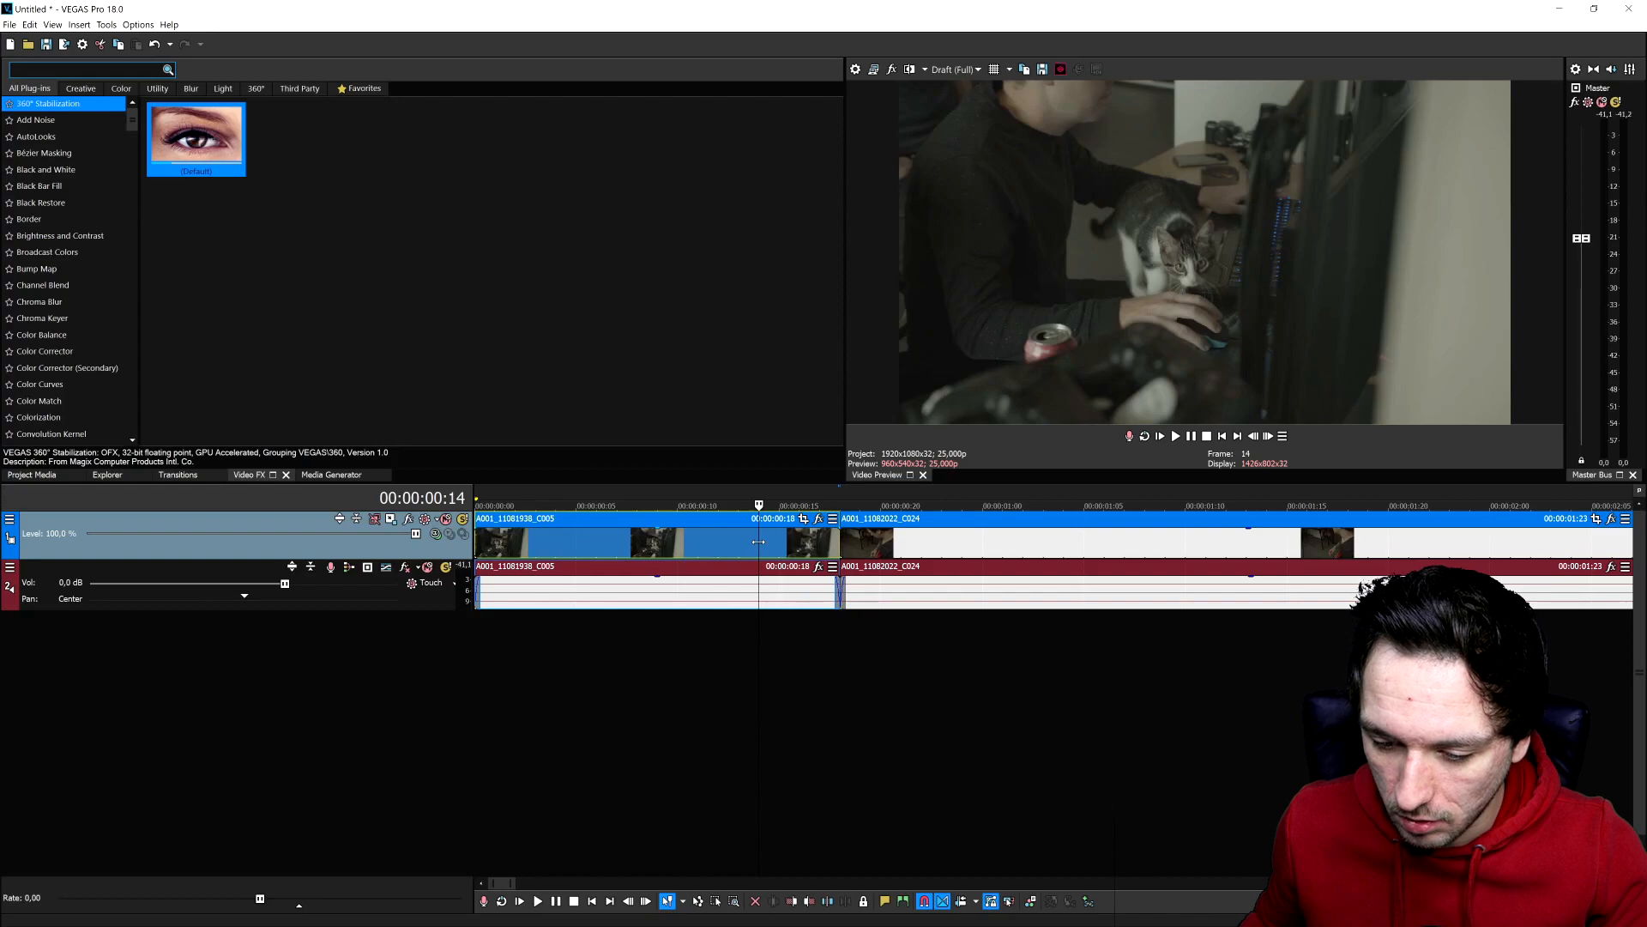
pyautogui.press('space')
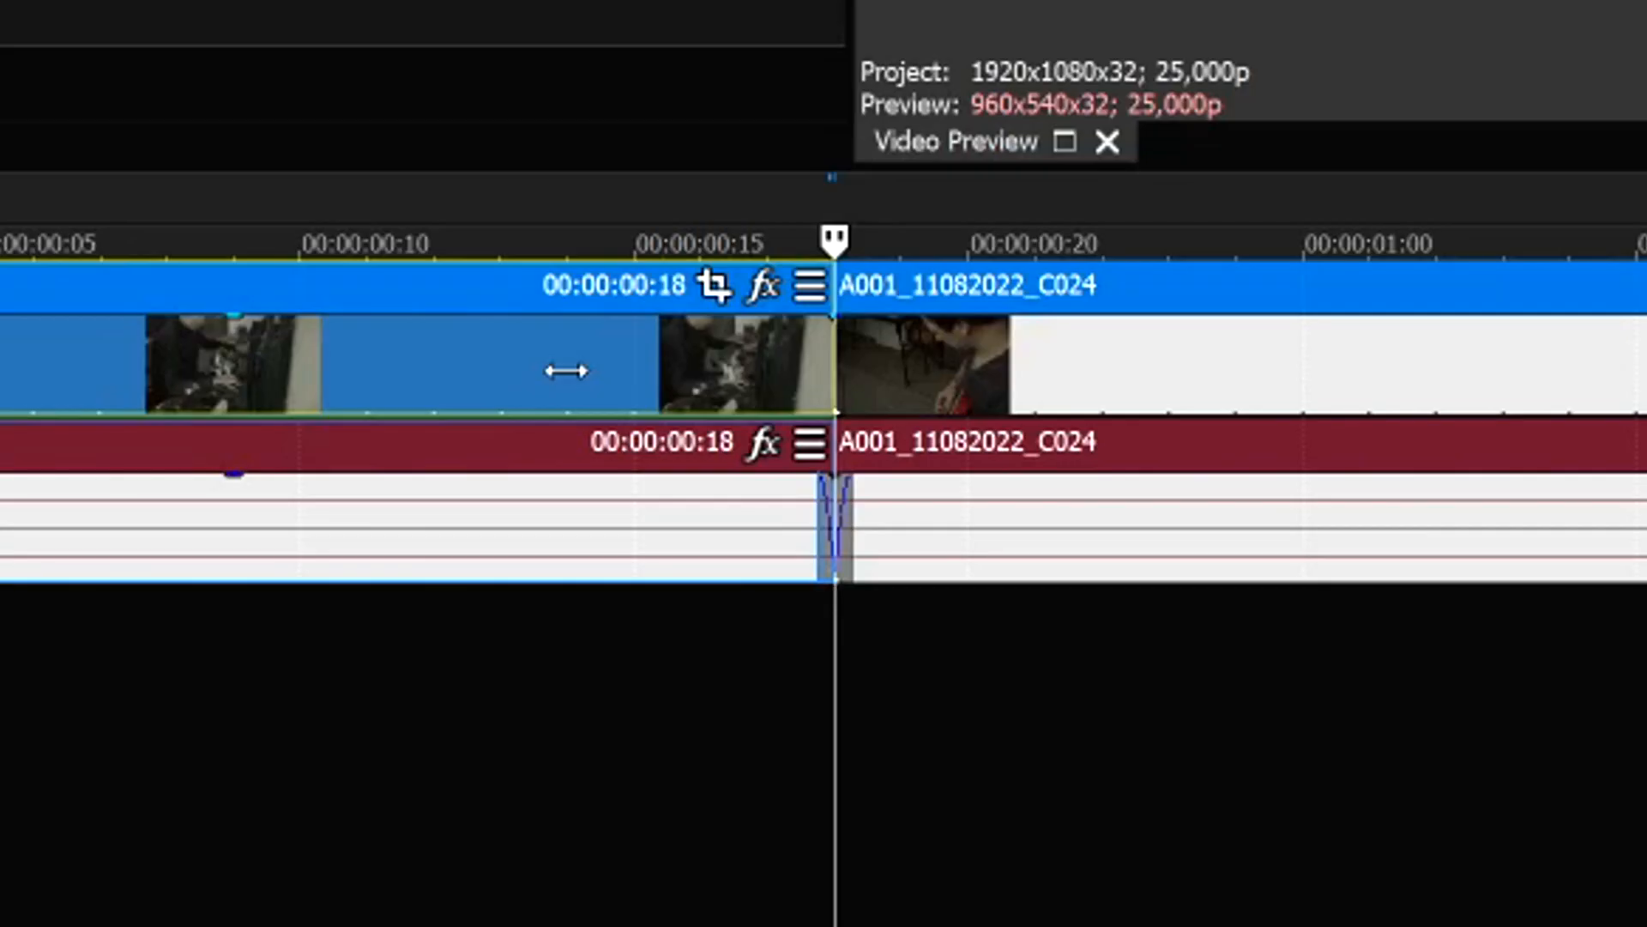
# Place an unnamed timeline marker five frames before the cut, at 00:00:00:13
pyautogui.press('Left')
pyautogui.press('Right')
pyautogui.press('Left')
pyautogui.press('Left')
pyautogui.press('Left')
pyautogui.press('Left')
pyautogui.press('Left')
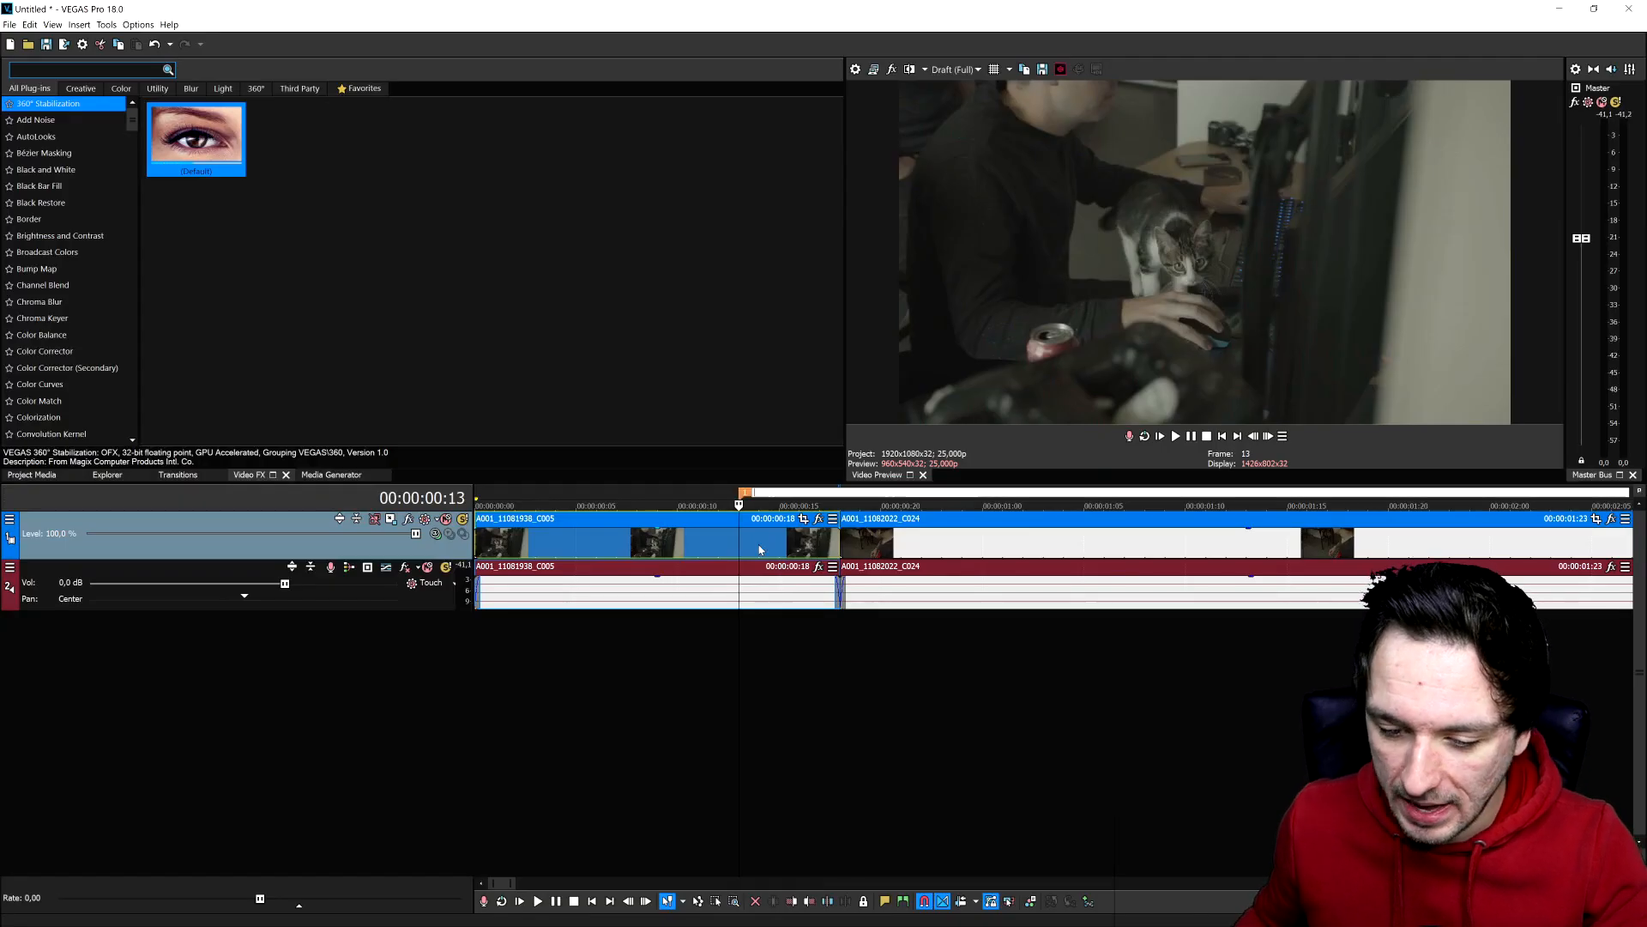
pyautogui.press('Return')
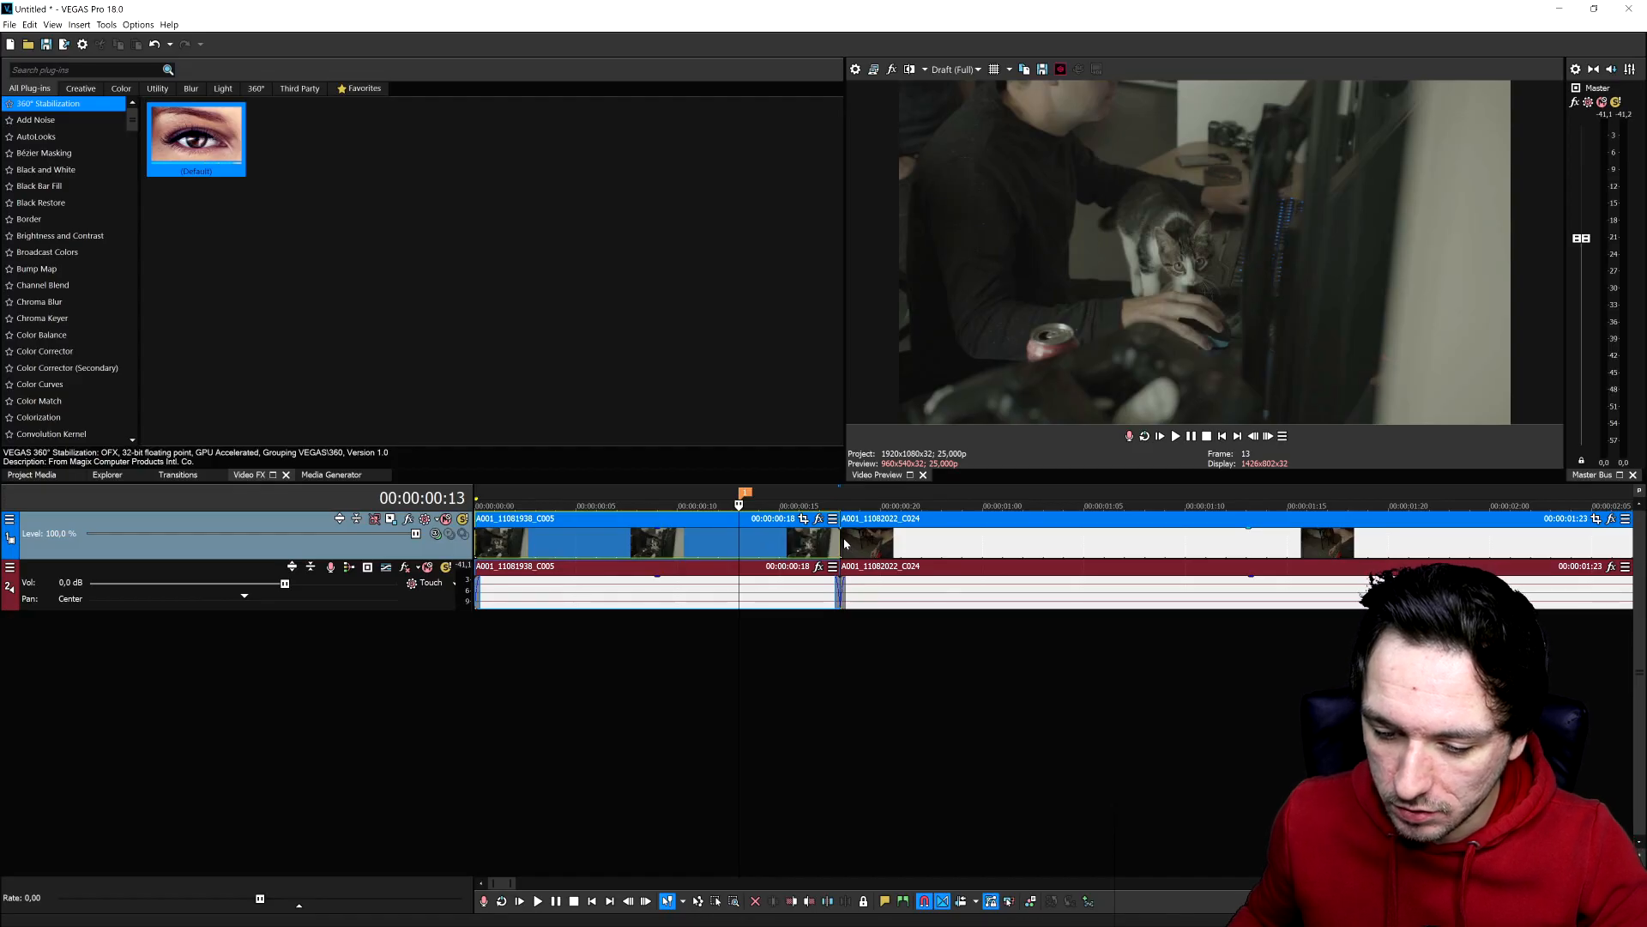
# Place a second unnamed marker five frames after the cut, at 00:00:00:23
pyautogui.click(844, 542)
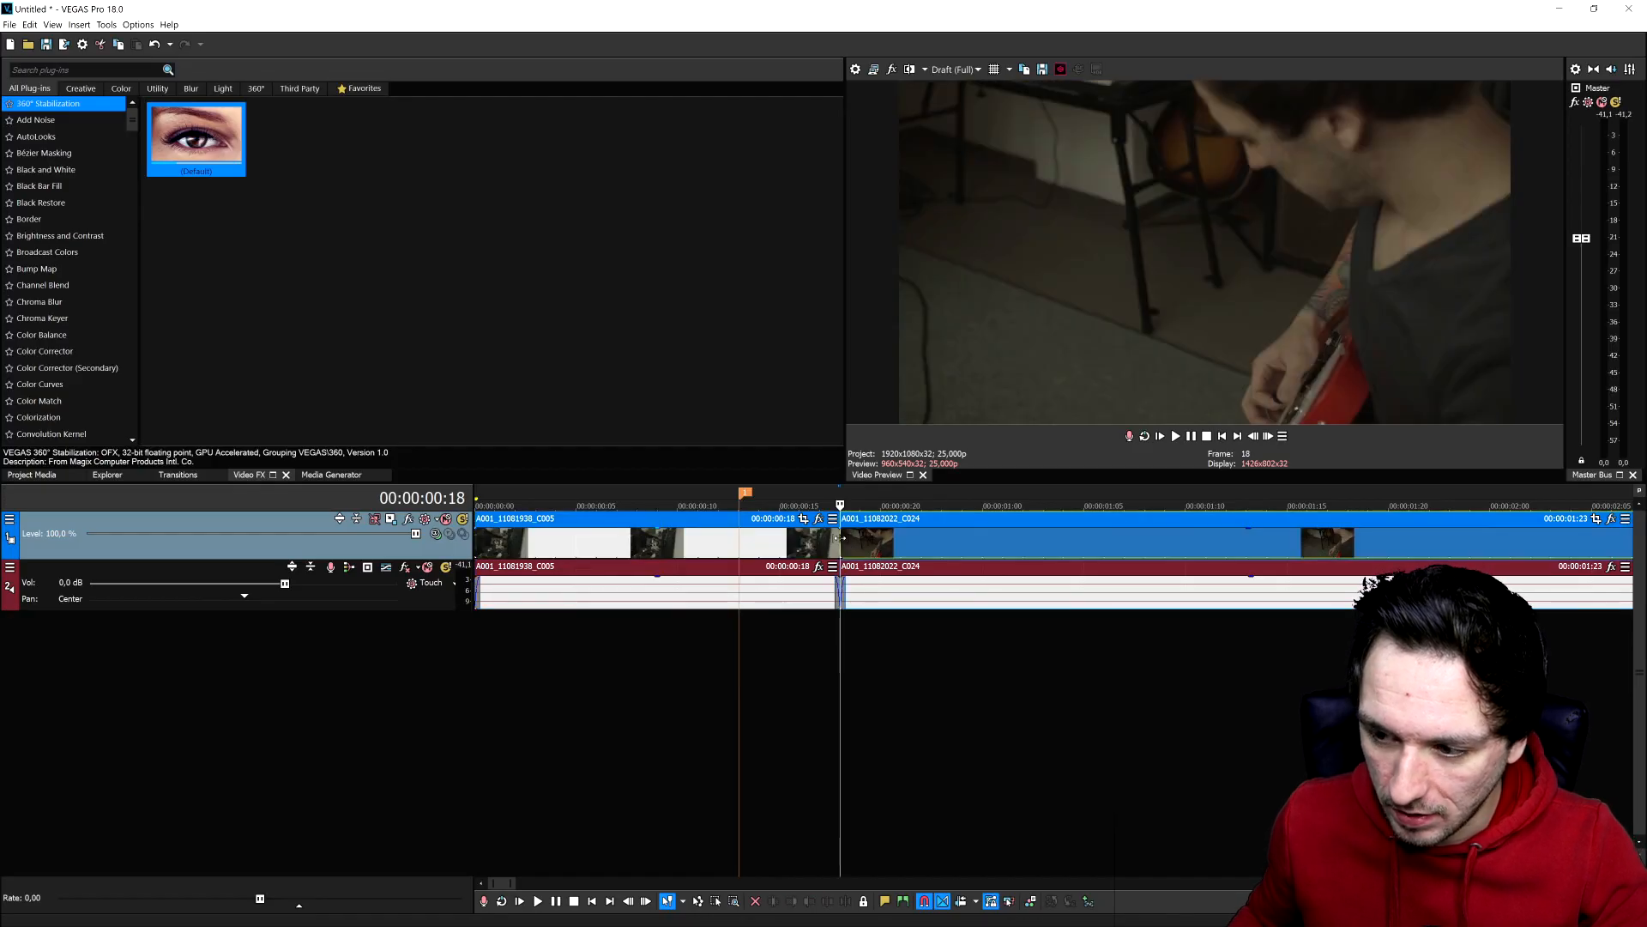
pyautogui.press('Right')
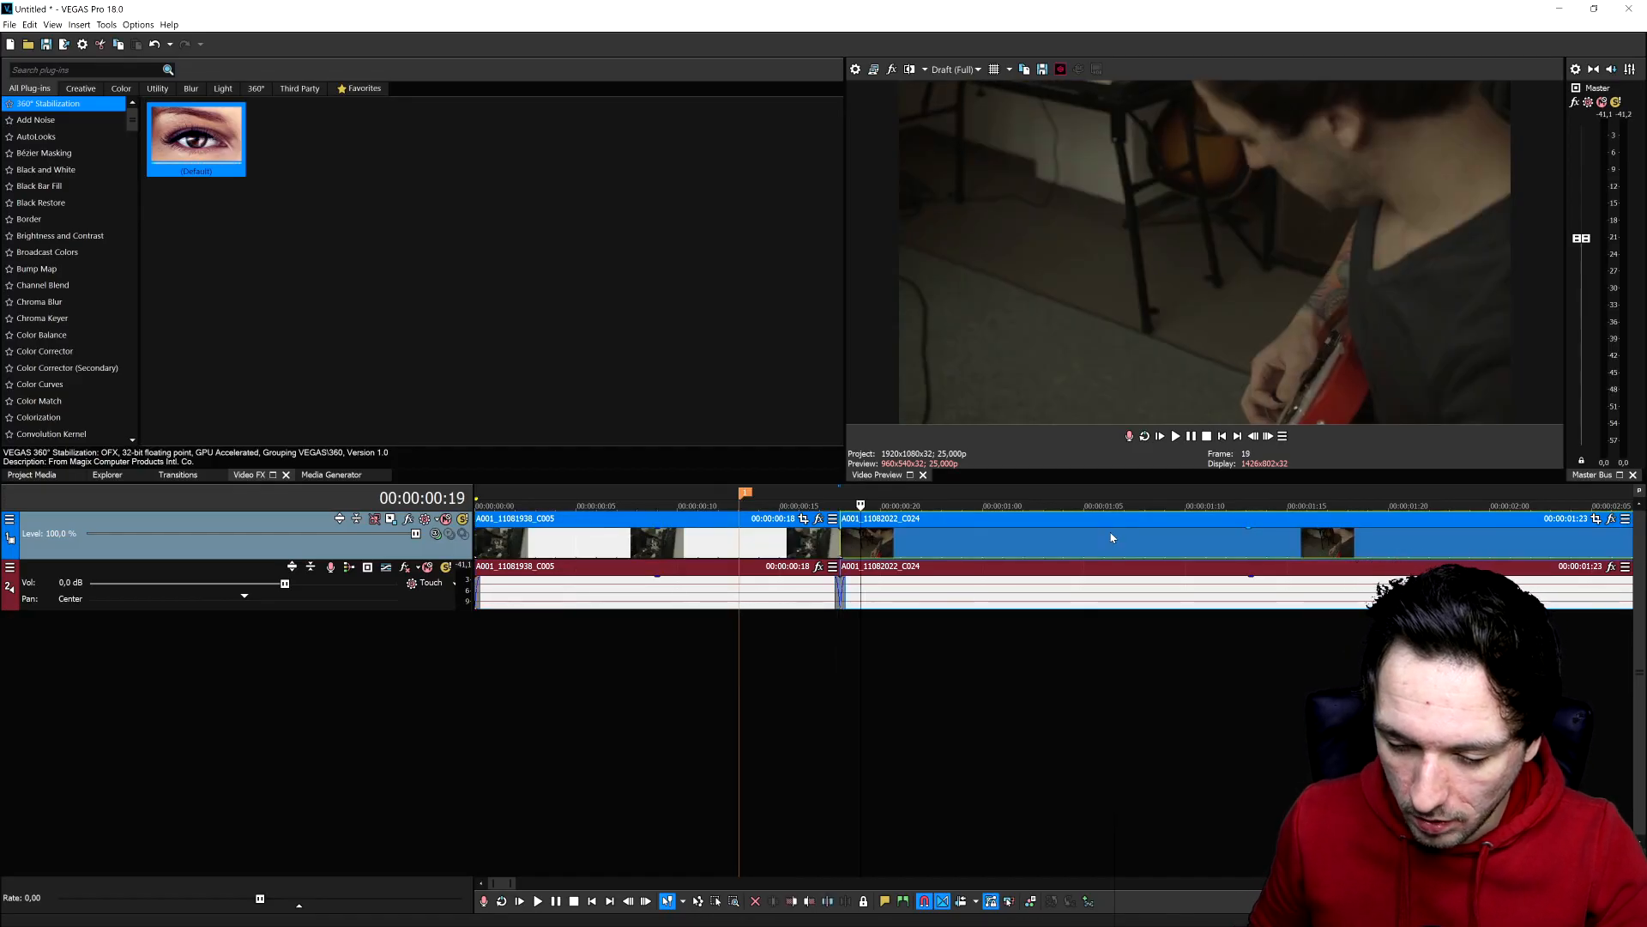
pyautogui.press('Right')
pyautogui.press('Right')
pyautogui.press('m')
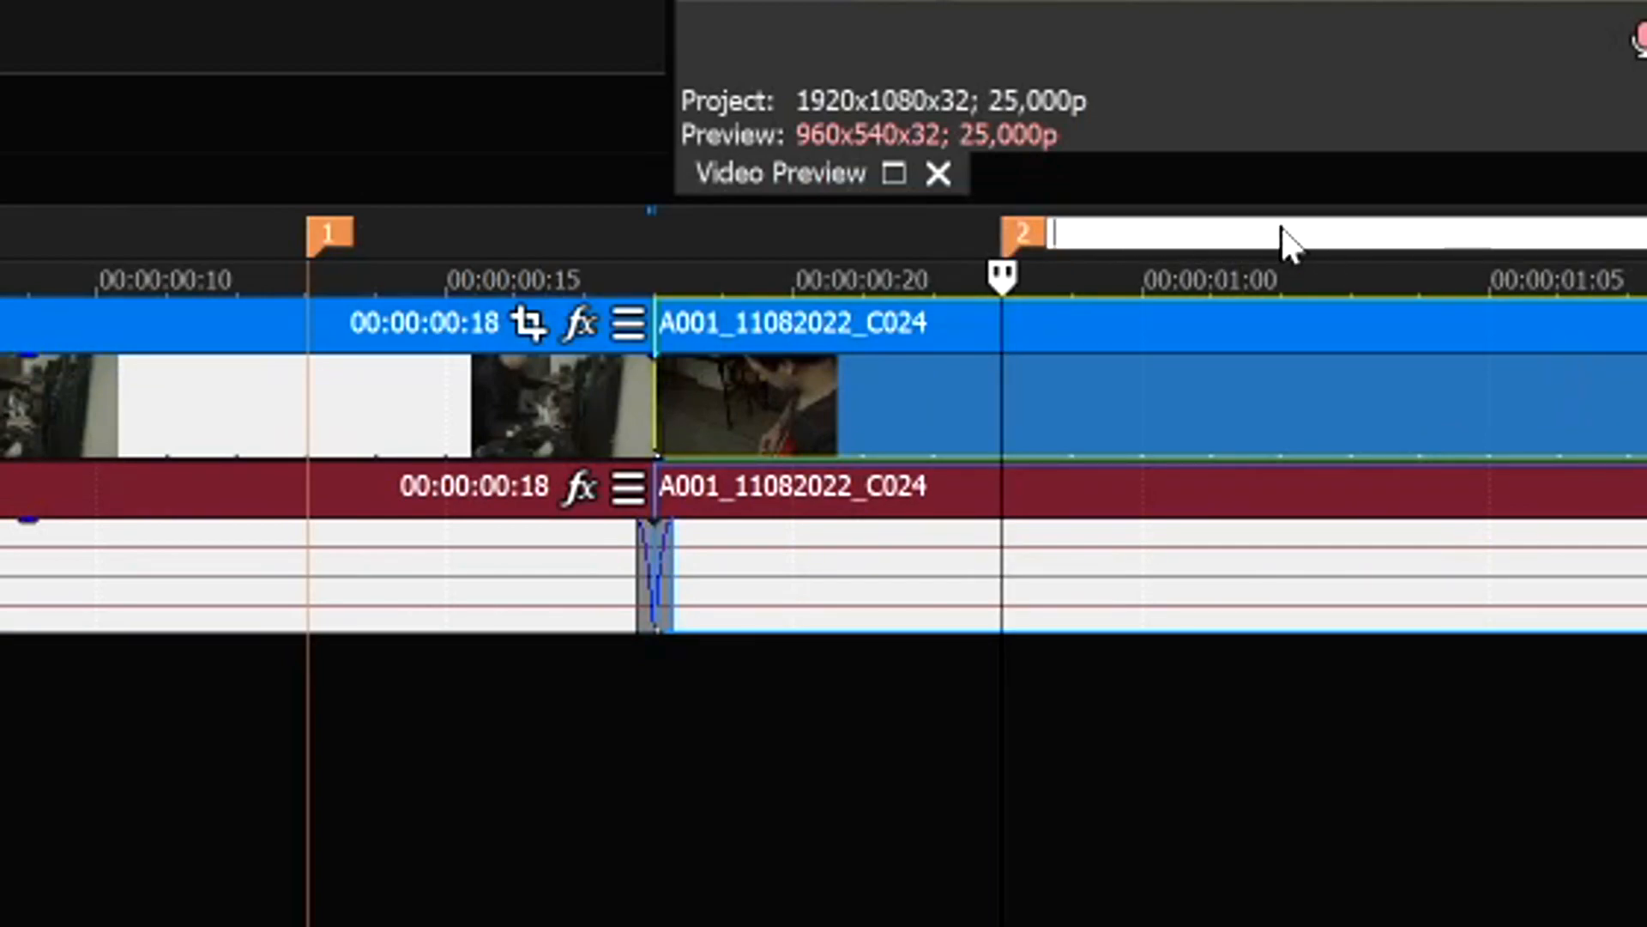
pyautogui.press('Return')
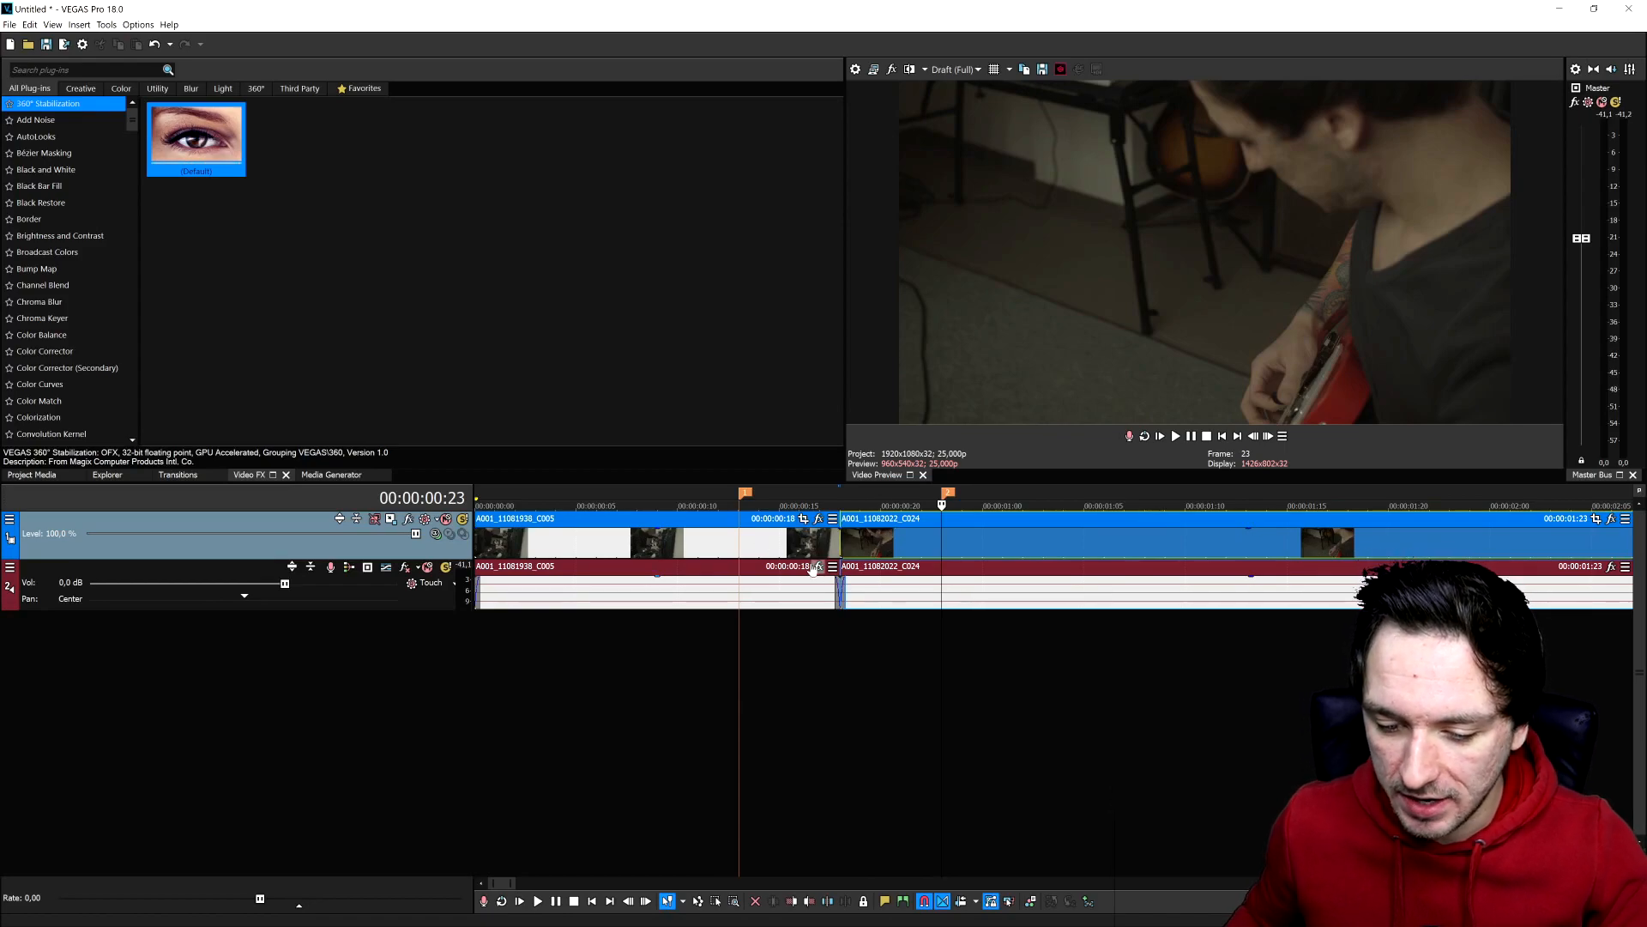
# Insert a Velocity envelope on the video event of A001_11081938_C005
pyautogui.click(740, 547)
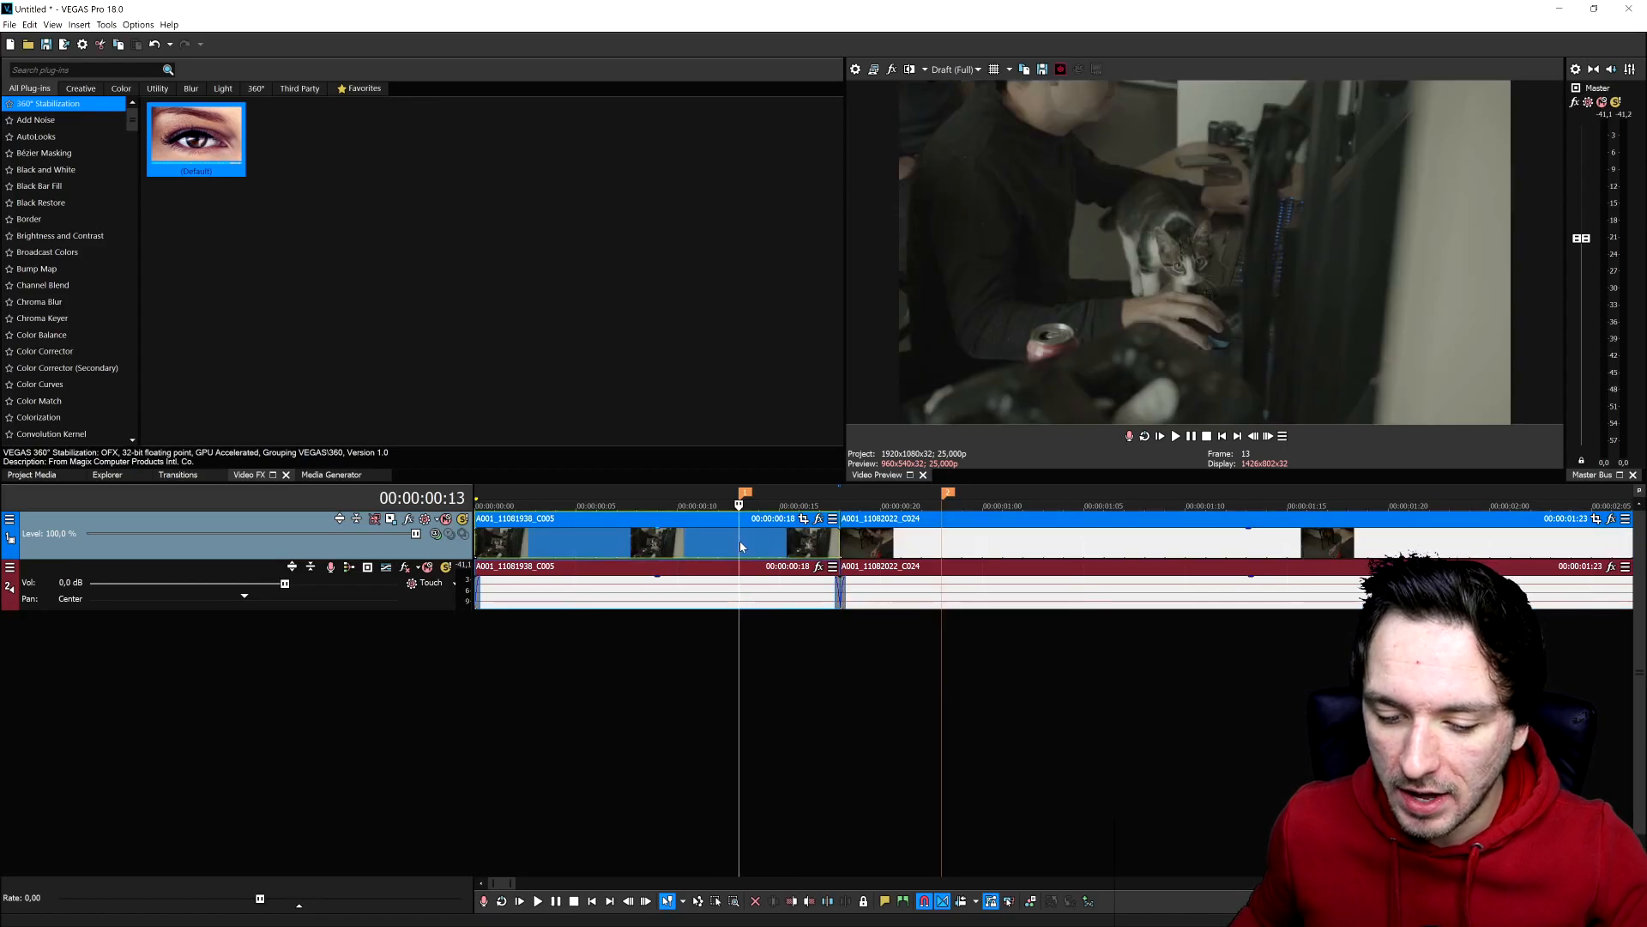
pyautogui.rightClick(741, 542)
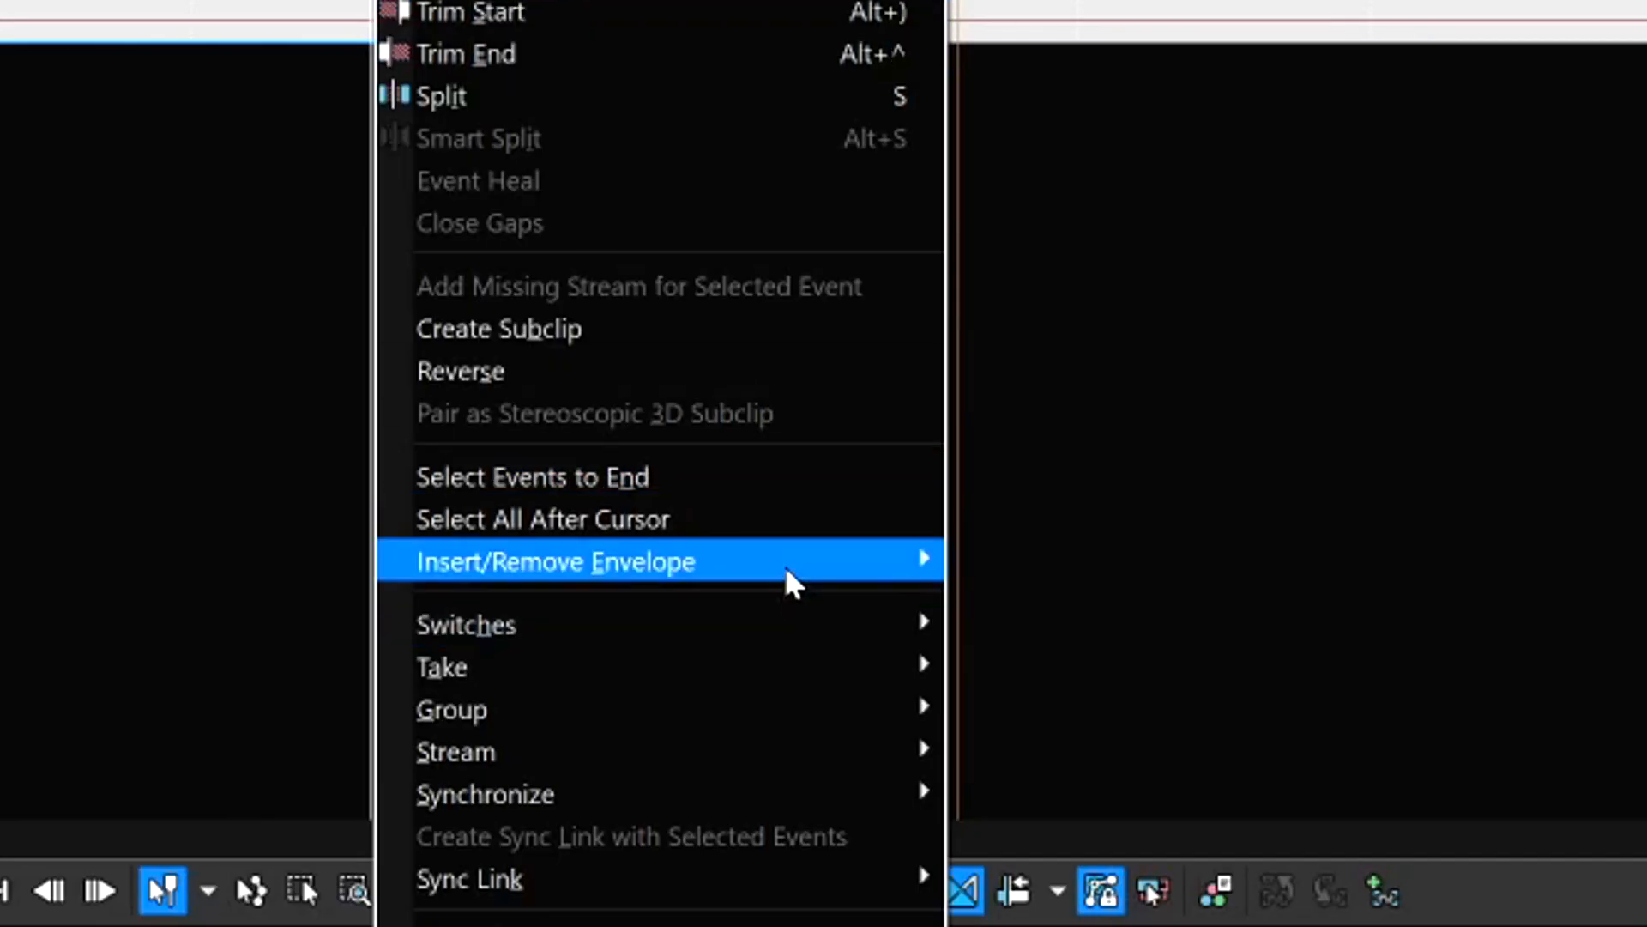
pyautogui.moveTo(884, 790)
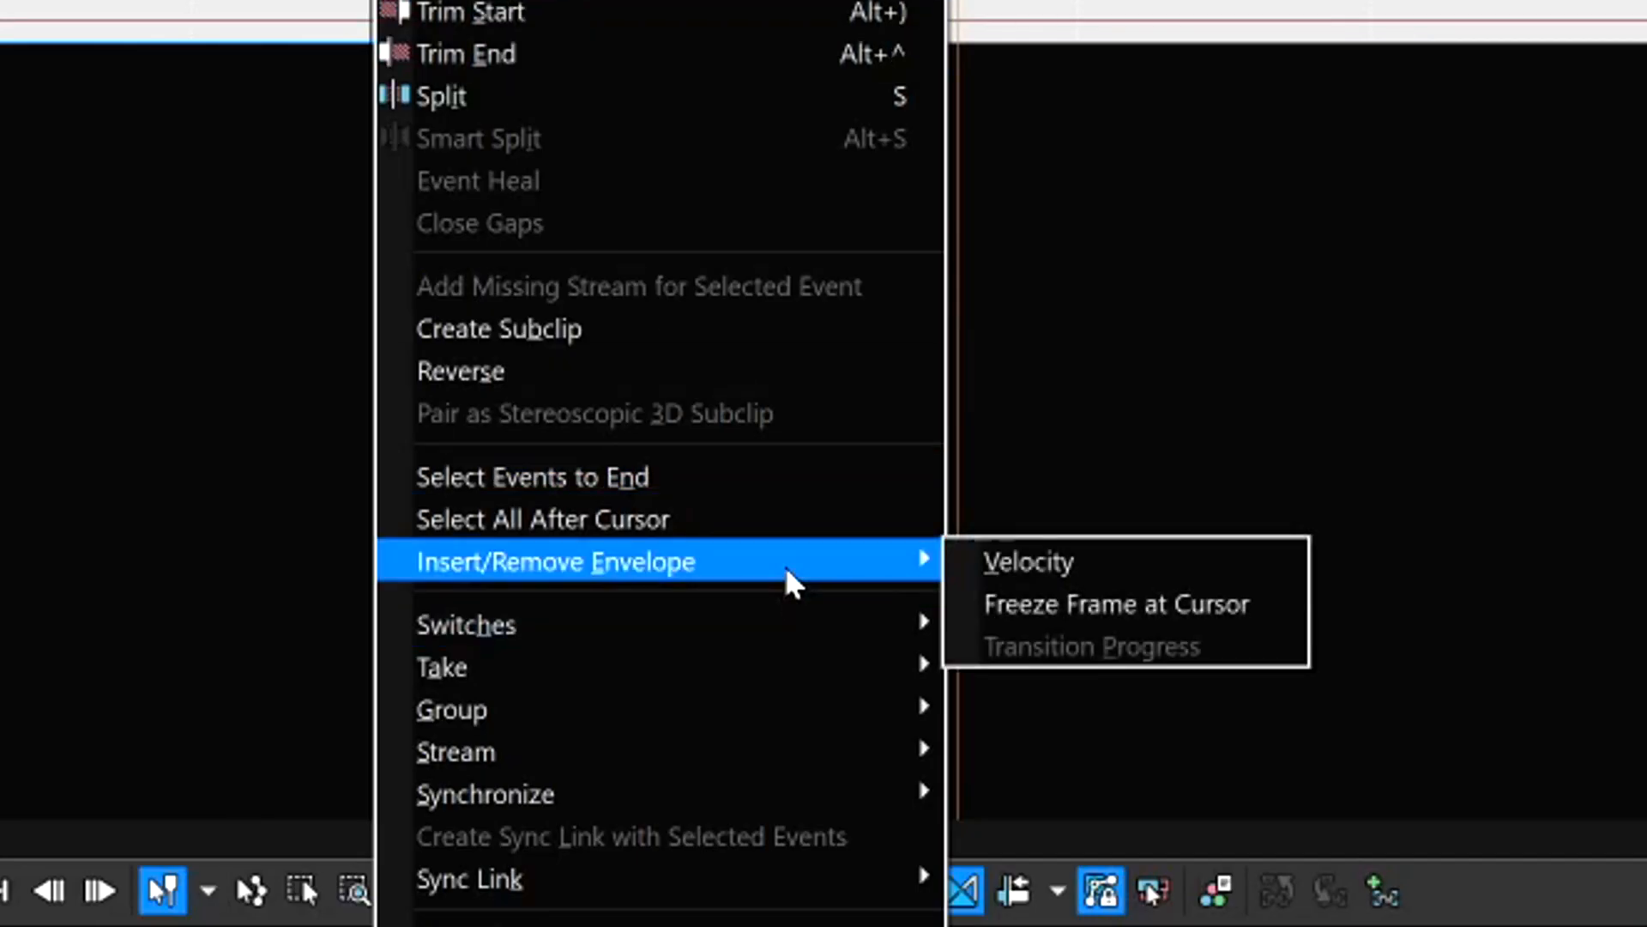
pyautogui.click(987, 567)
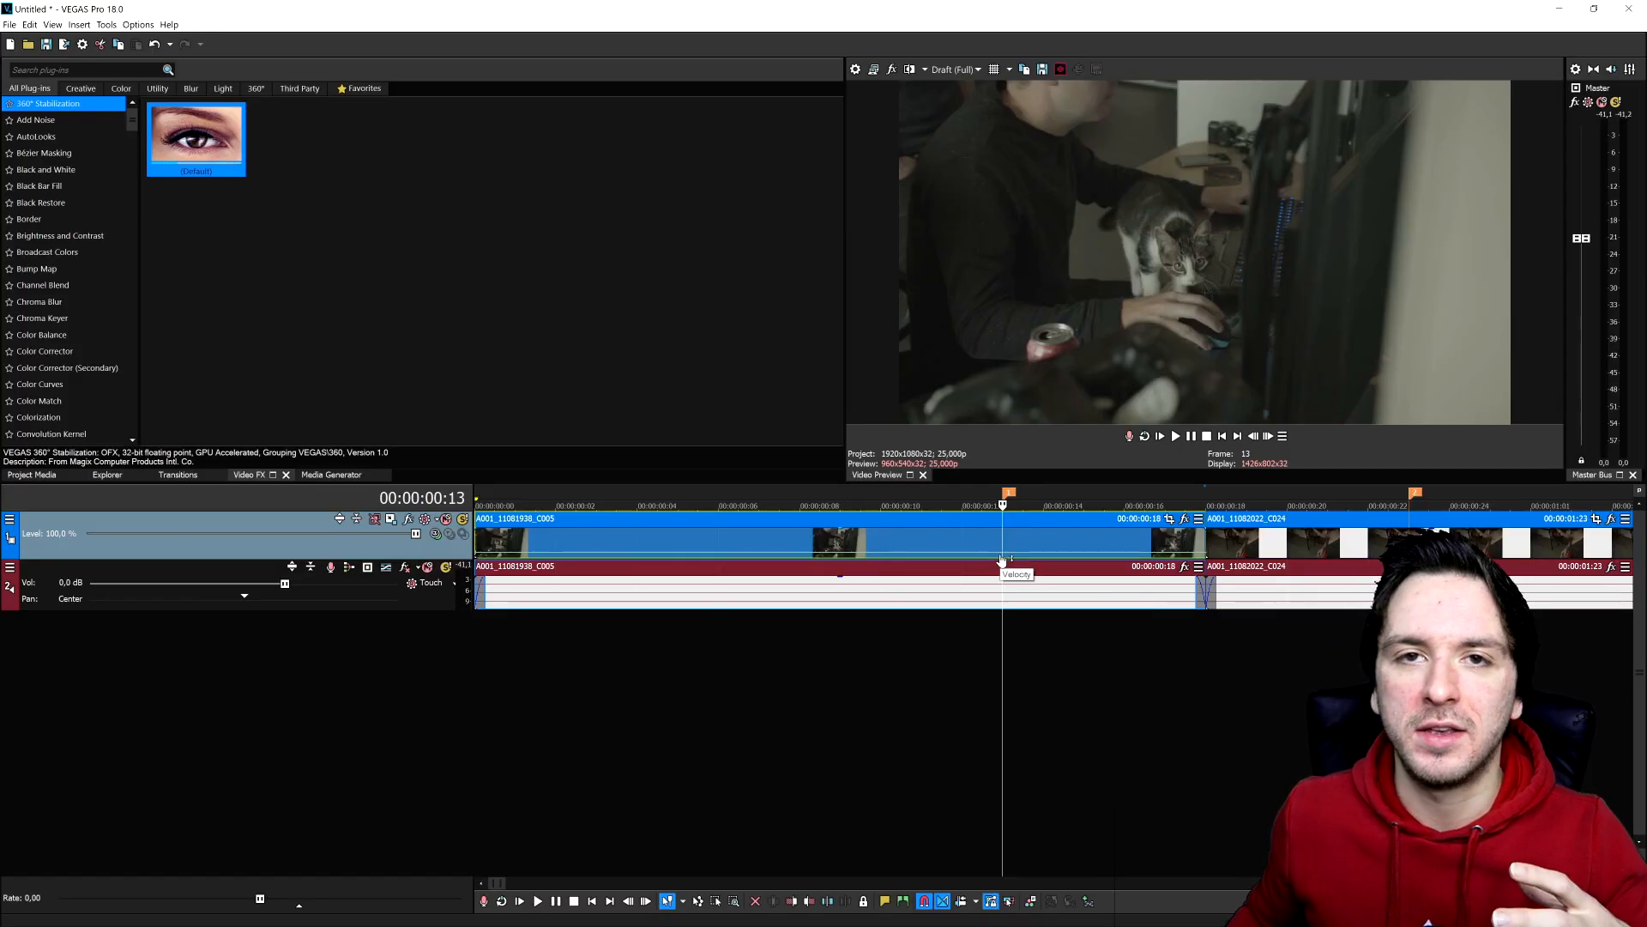
# Add a point to the first clip's velocity envelope at the first marker
pyautogui.scroll(2, 1021, 560)
pyautogui.scroll(-2, 1026, 559)
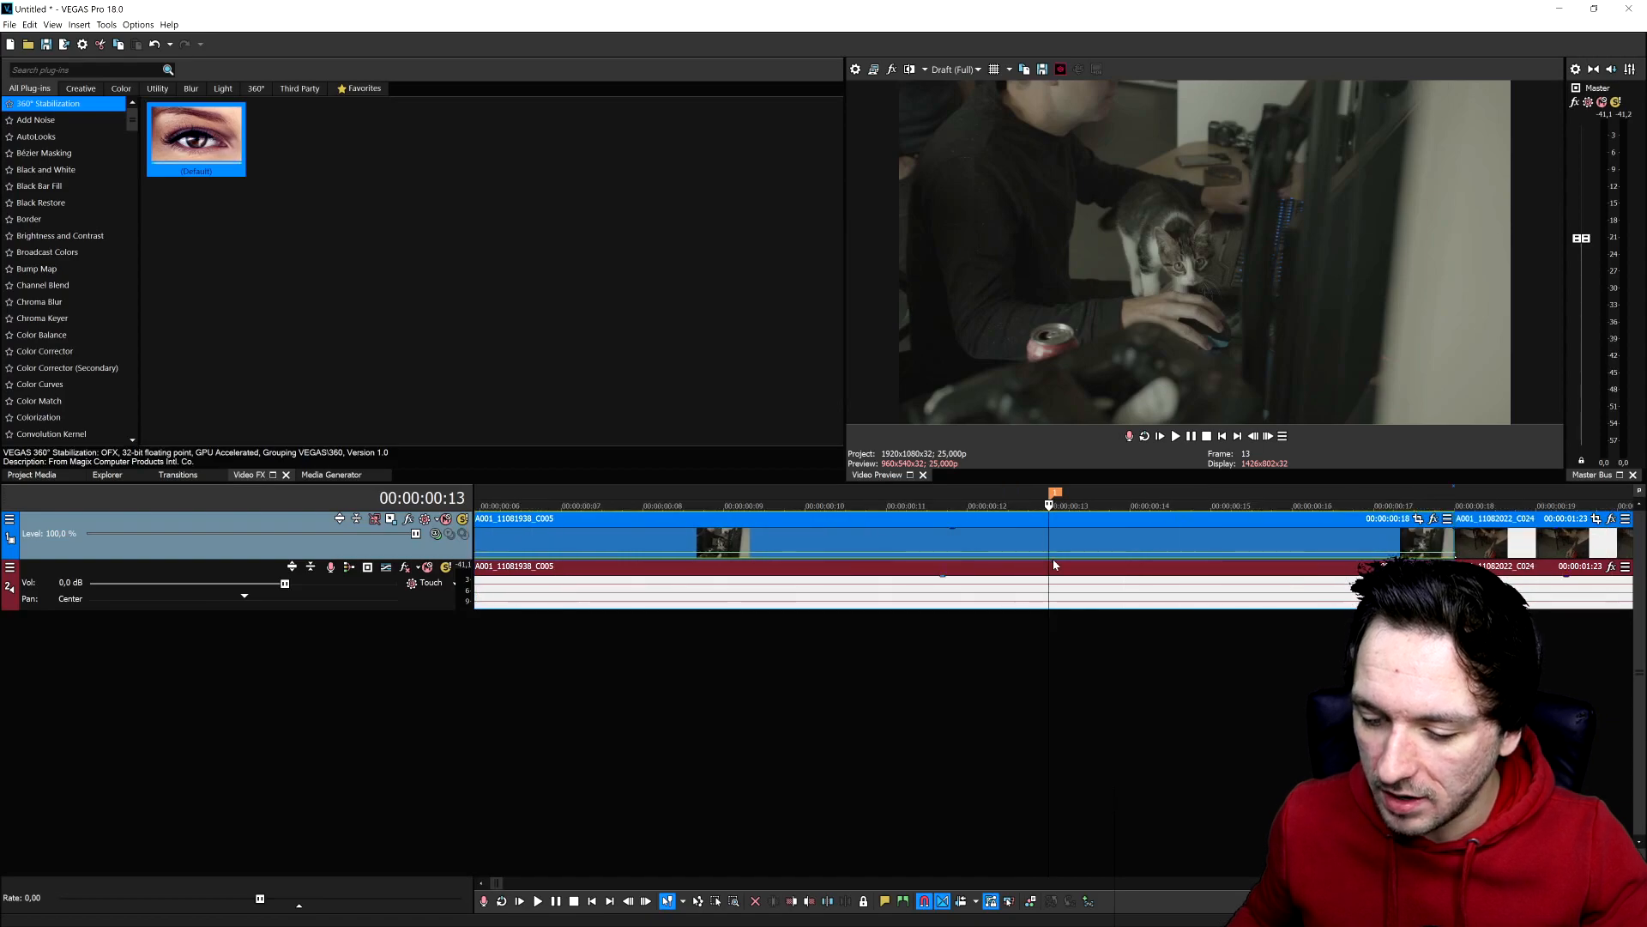
pyautogui.scroll(-1, 938, 550)
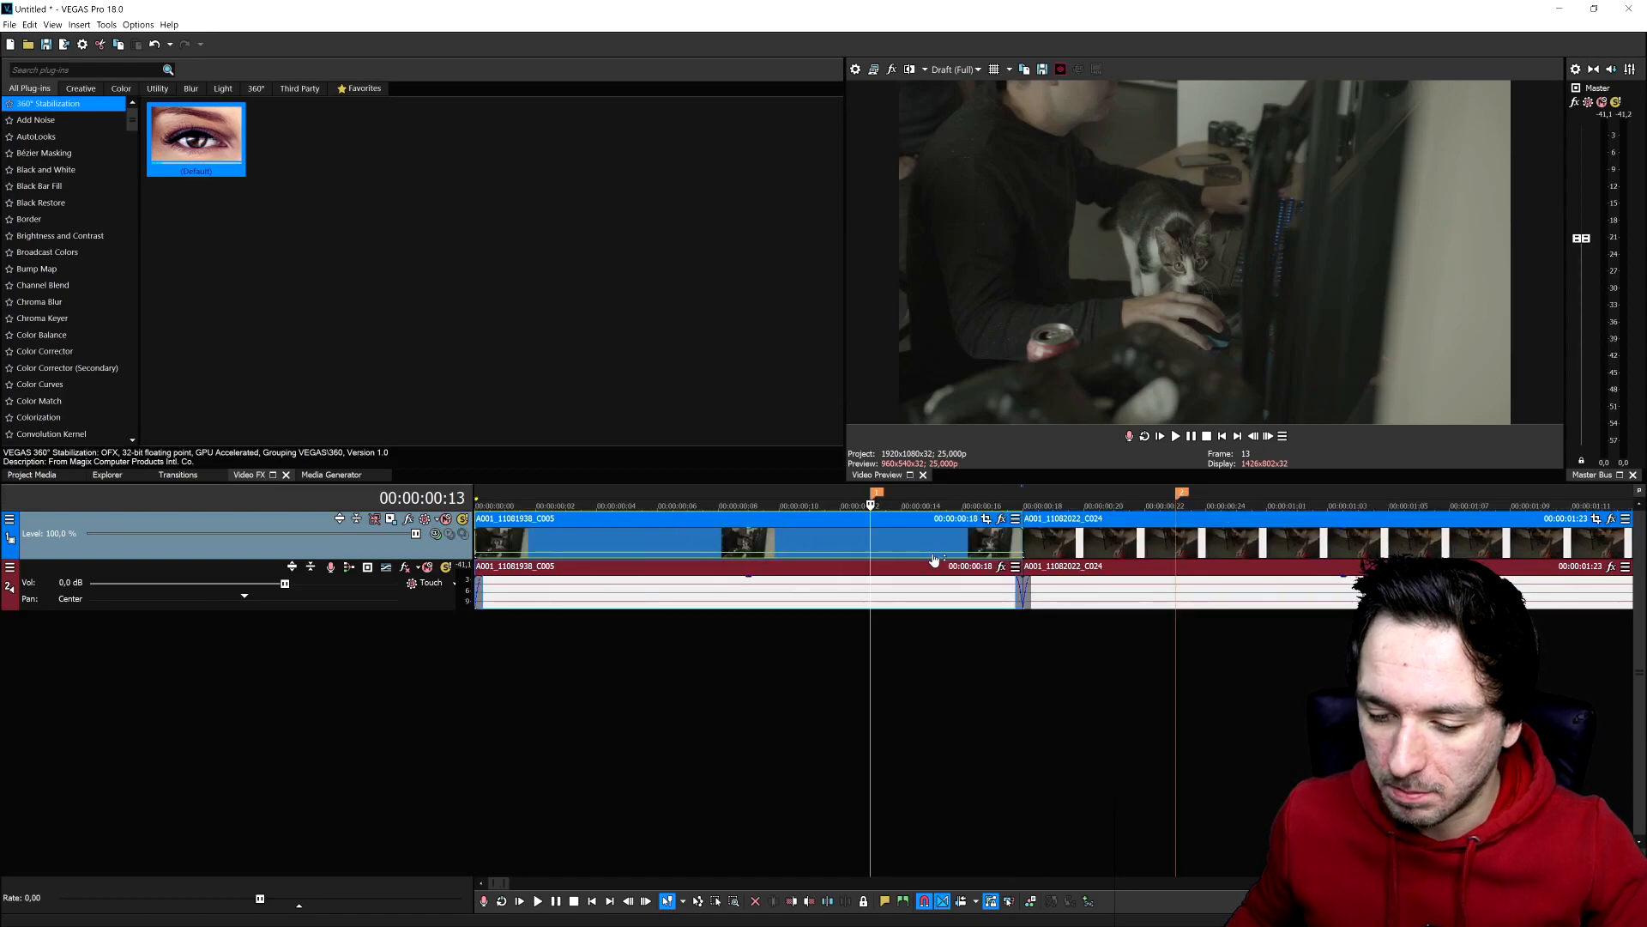
pyautogui.moveTo(935, 559); pyautogui.dragTo(936, 545)
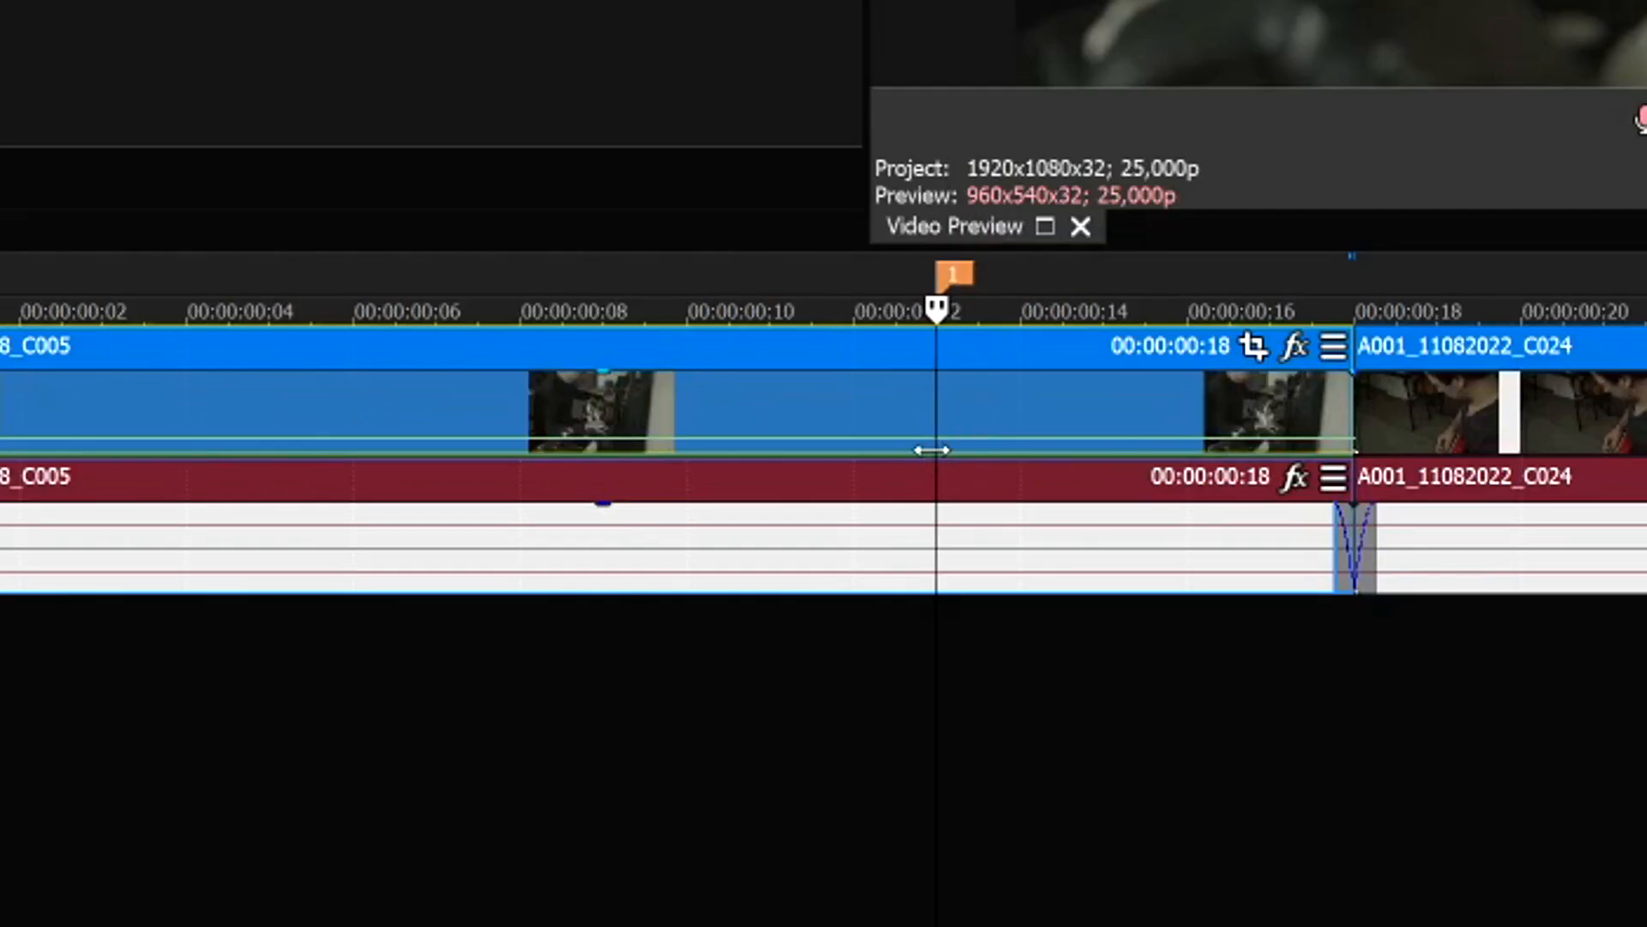
pyautogui.rightClick(870, 554)
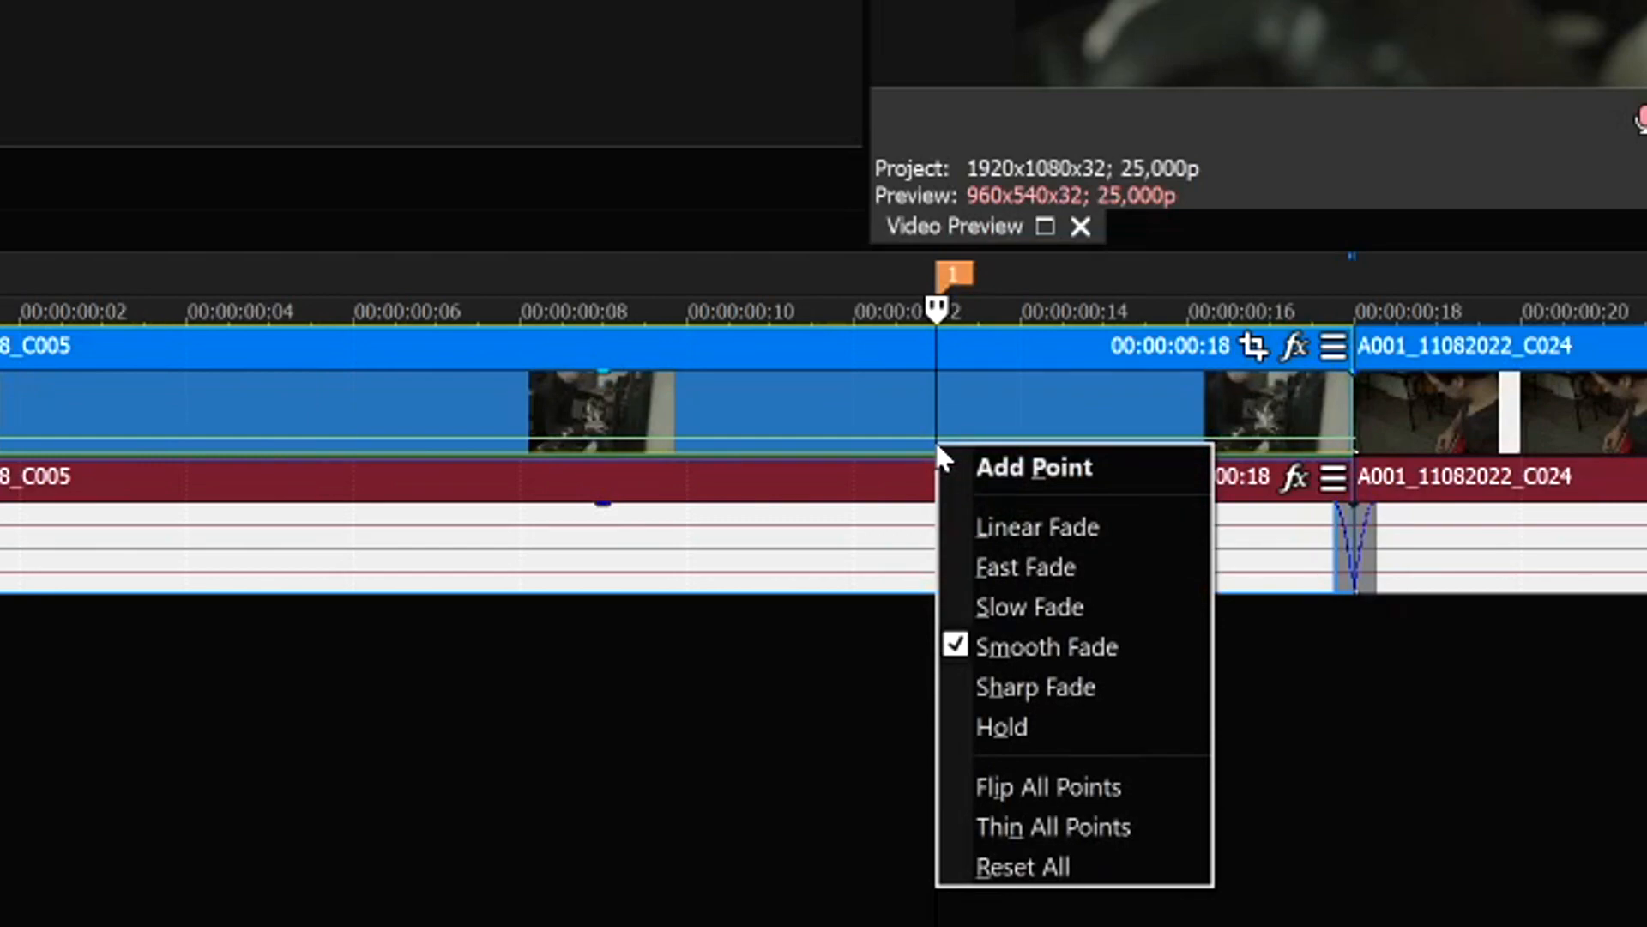
pyautogui.click(961, 472)
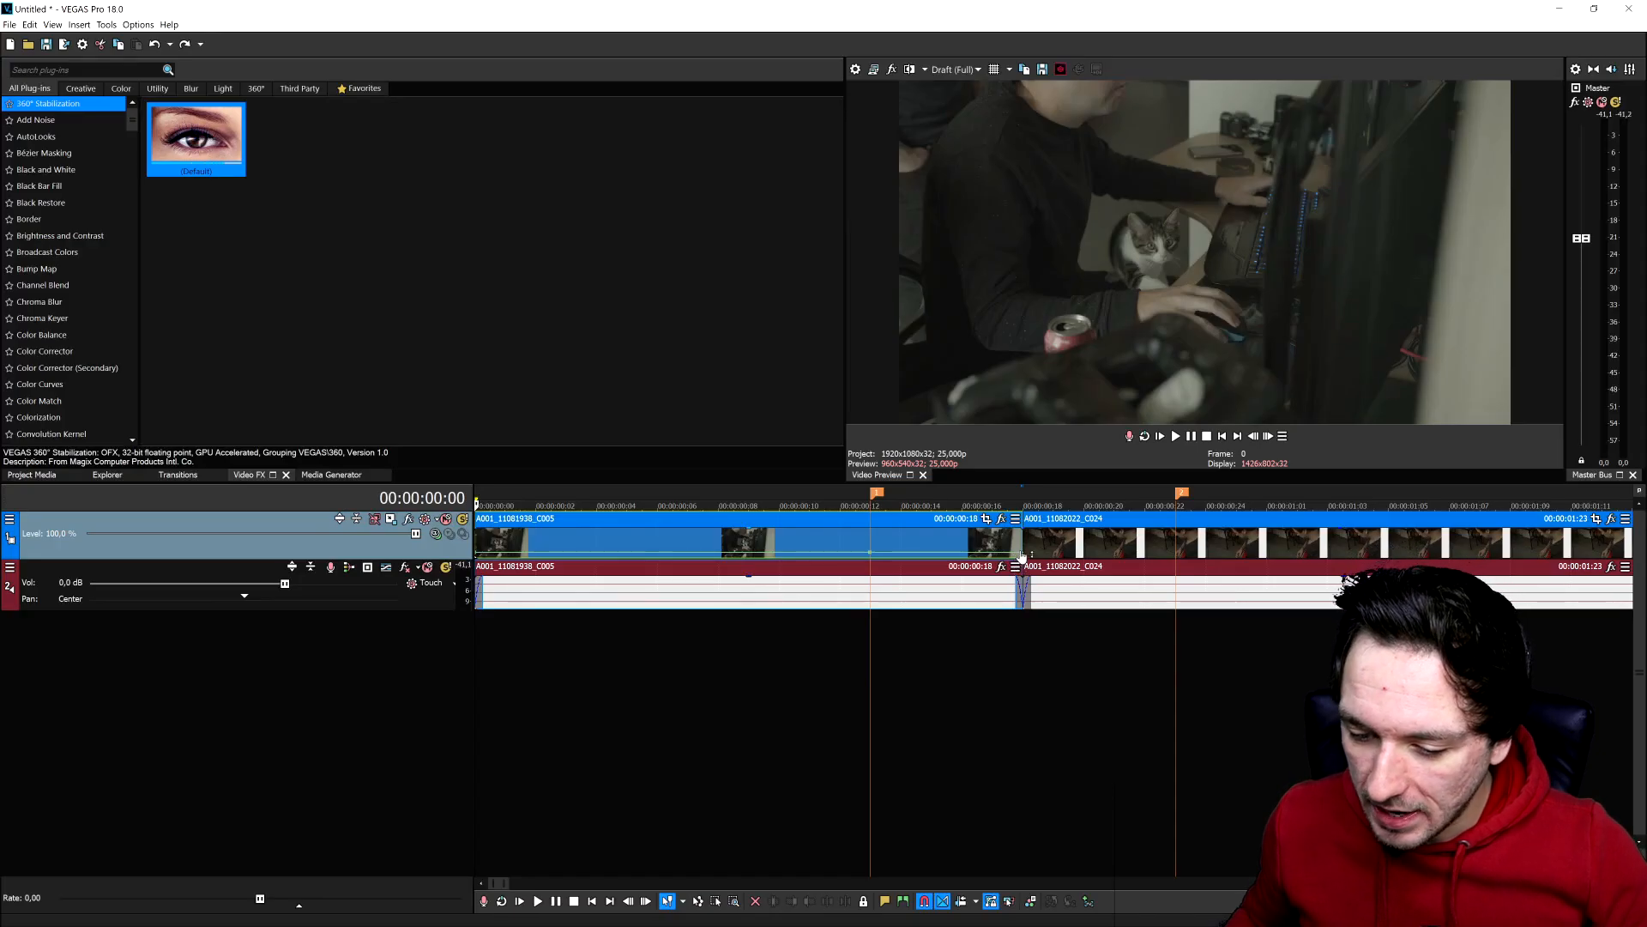
# Add a velocity point at the end of the first clip and split the clip at the first marker
pyautogui.rightClick(1021, 556)
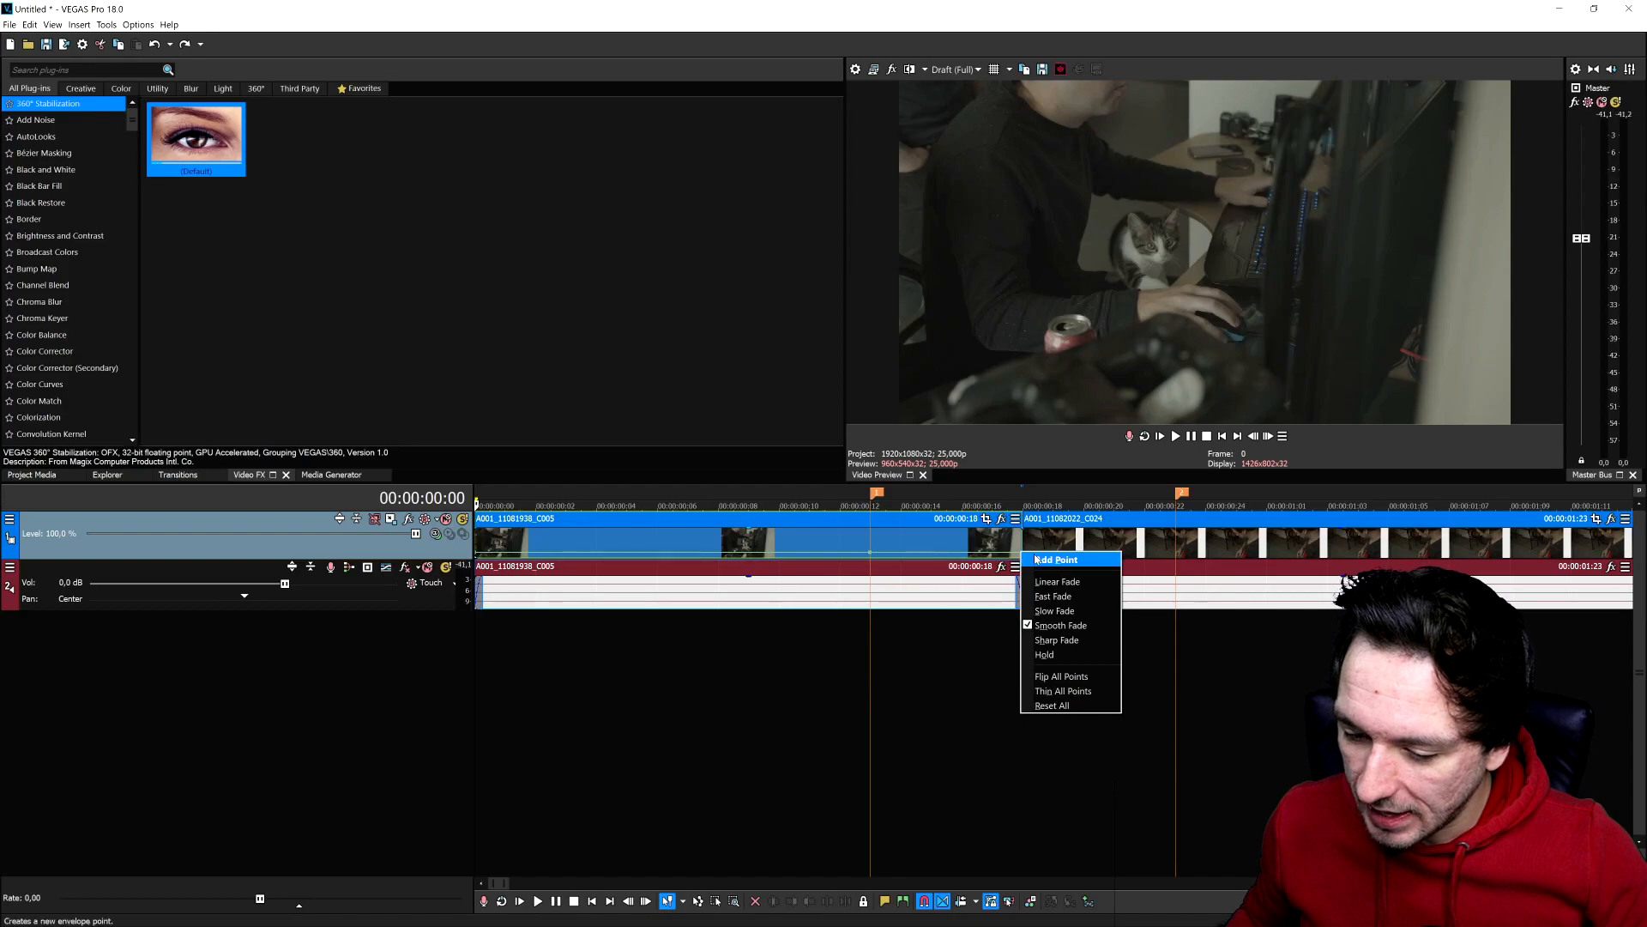
pyautogui.press('Escape')
pyautogui.scroll(3, 1059, 566)
pyautogui.scroll(-2, 1206, 553)
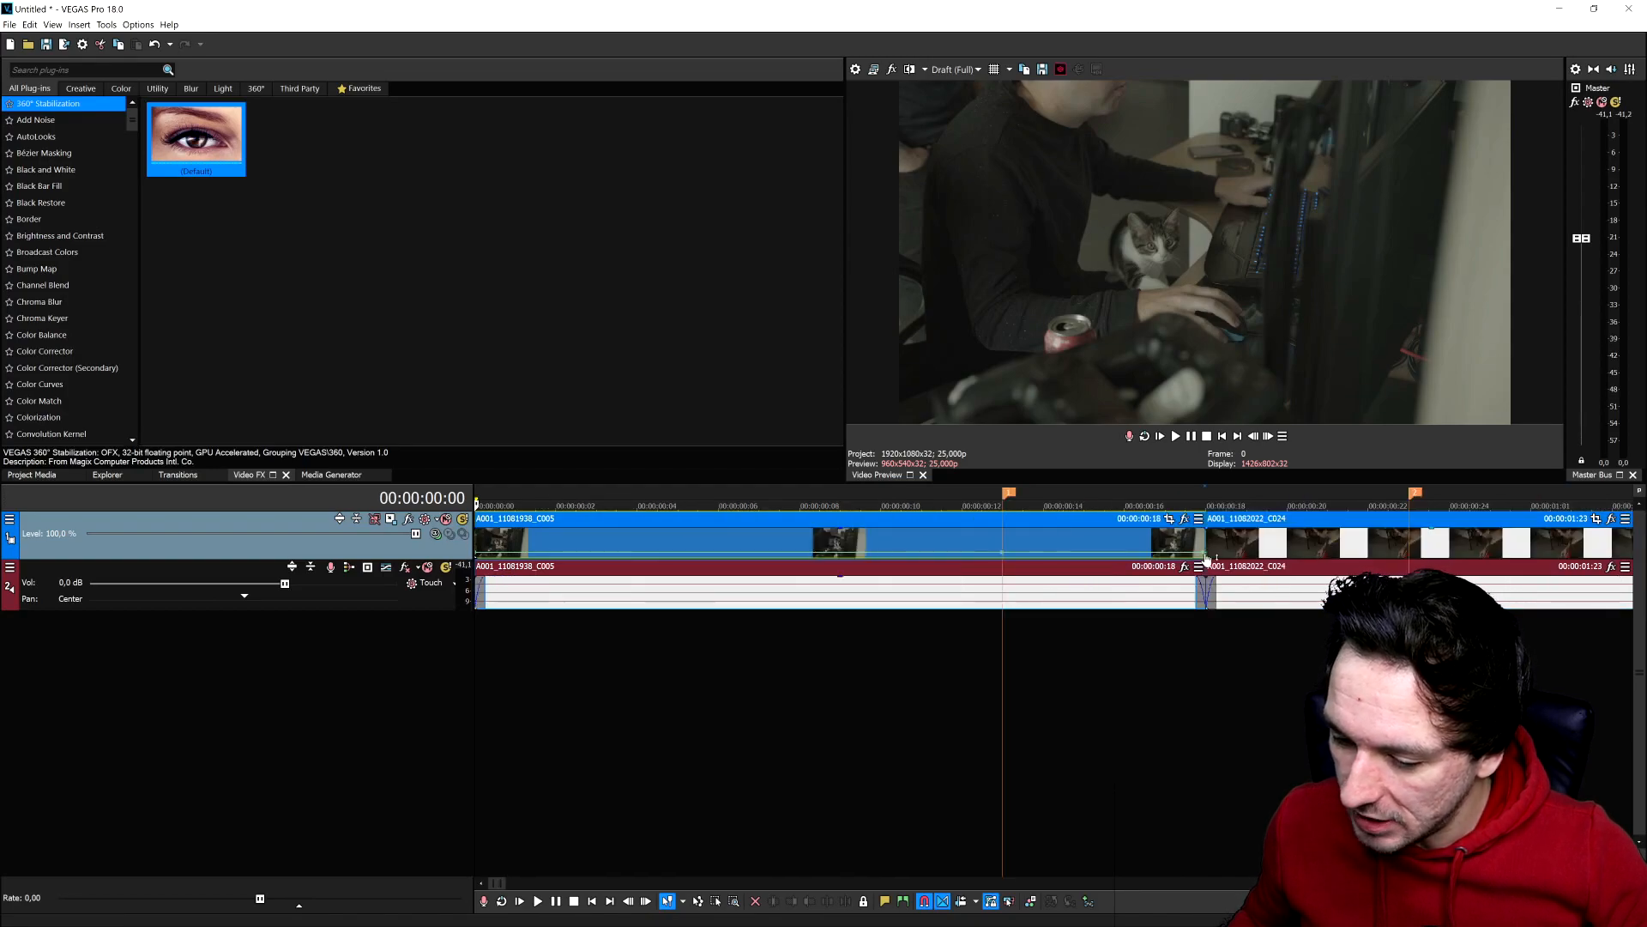
pyautogui.click(1199, 546)
pyautogui.scroll(6, 1199, 545)
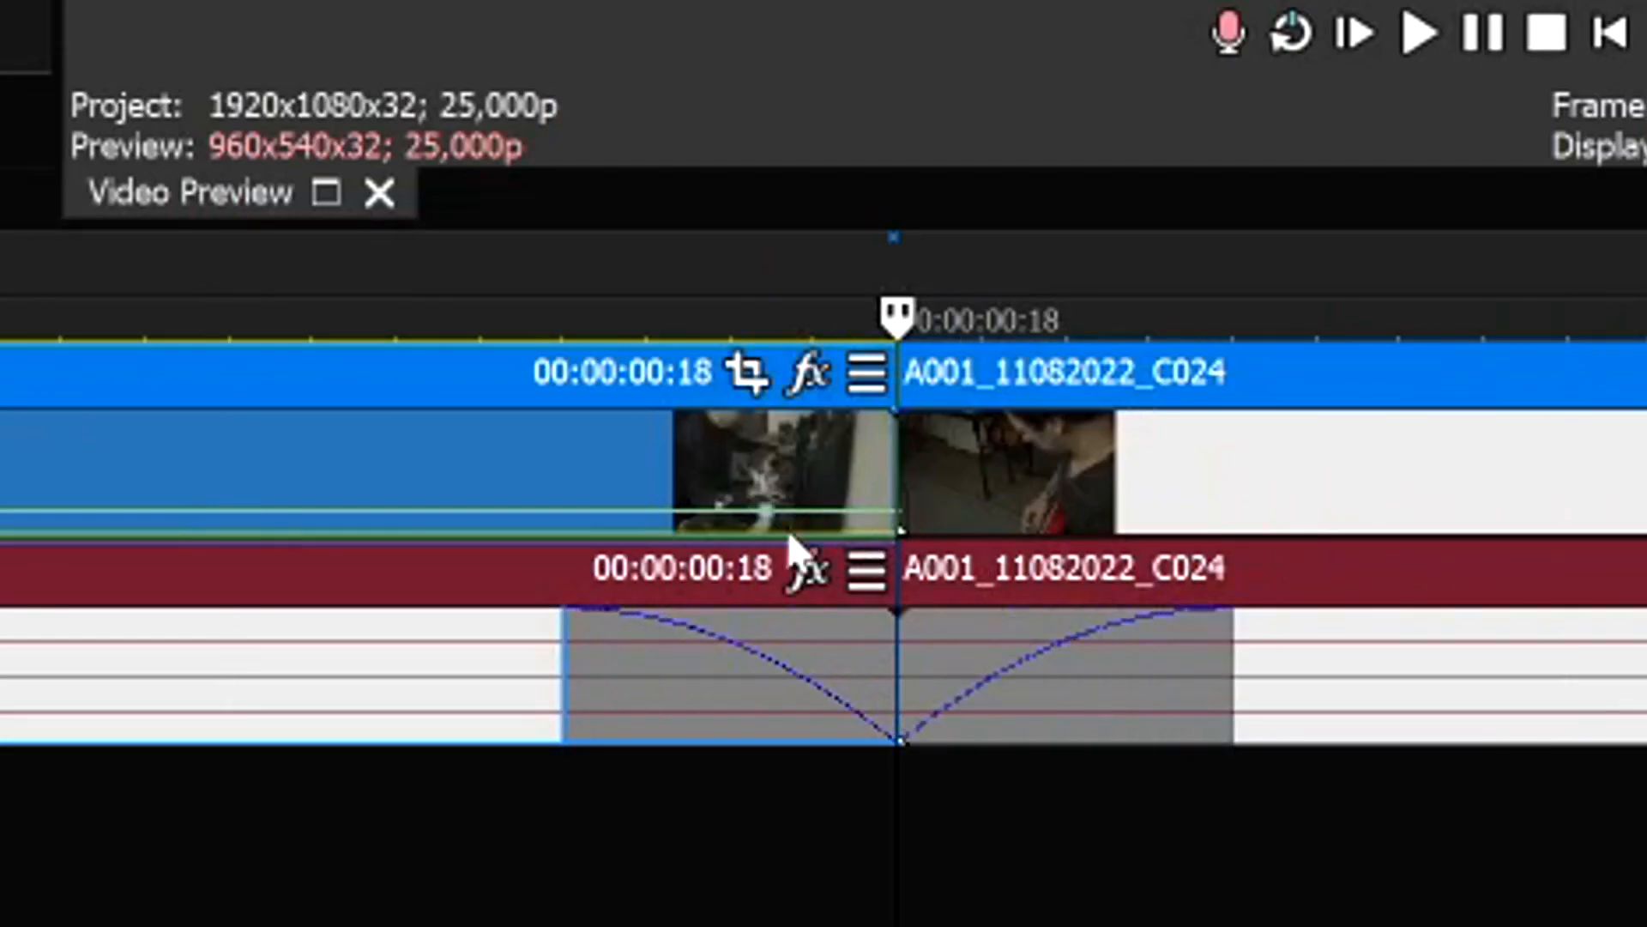
pyautogui.moveTo(767, 513); pyautogui.dragTo(907, 515)
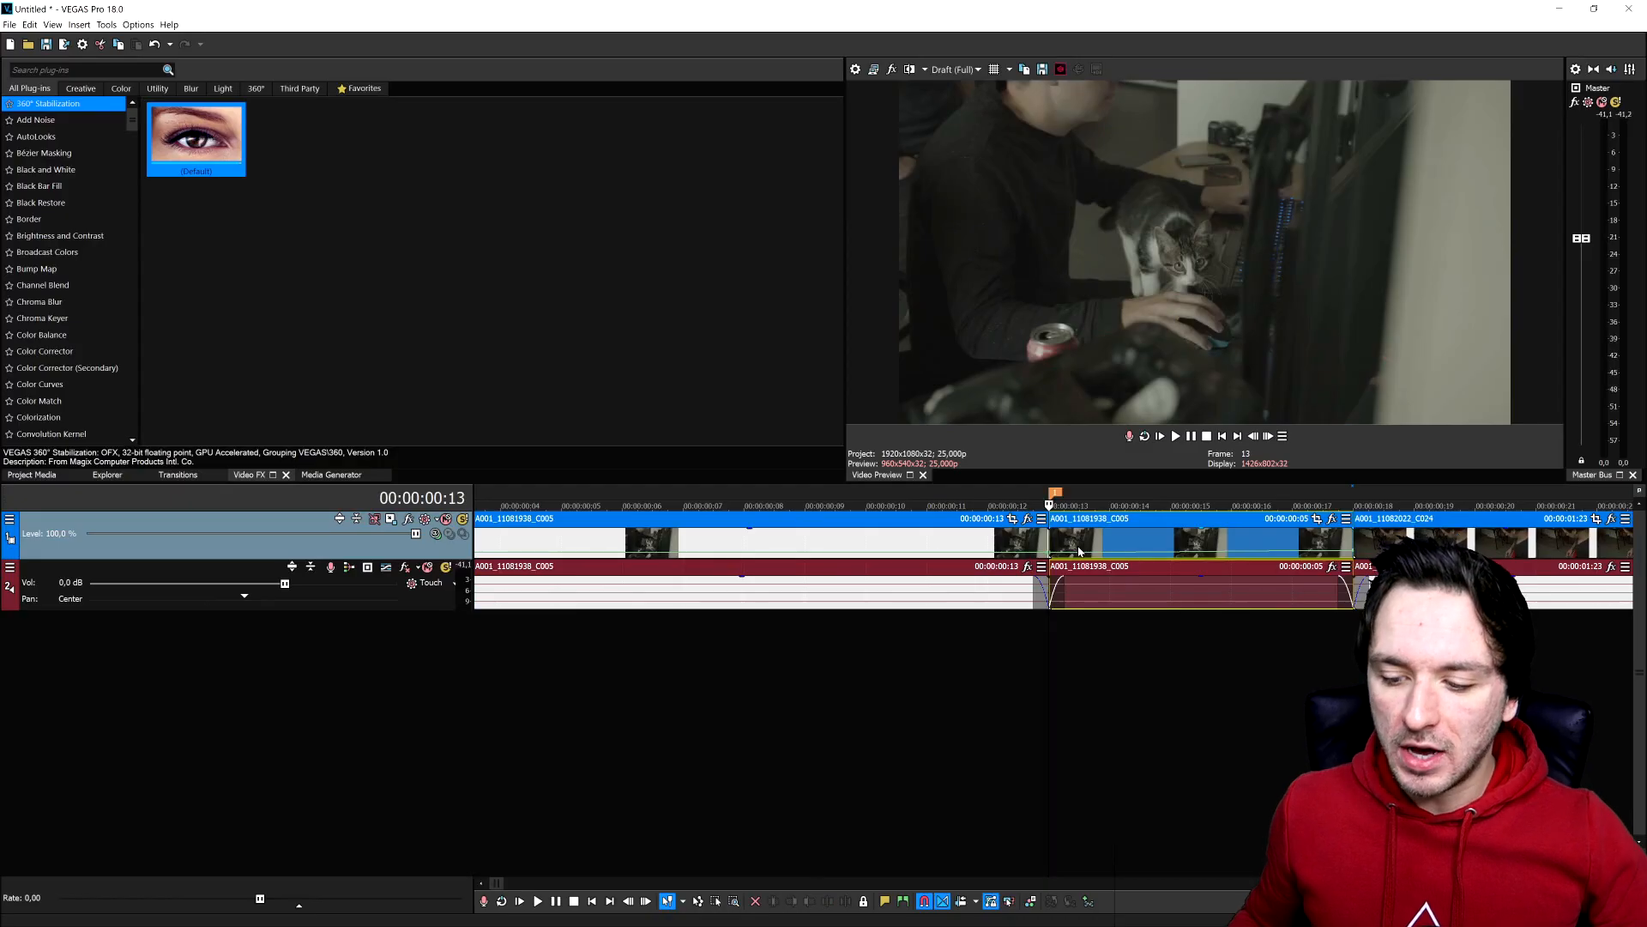
# Shape a rising velocity ramp on the five-frame clip before the cut by lowering its start point and raising its end point, and play it
pyautogui.scroll(-1, 1079, 551)
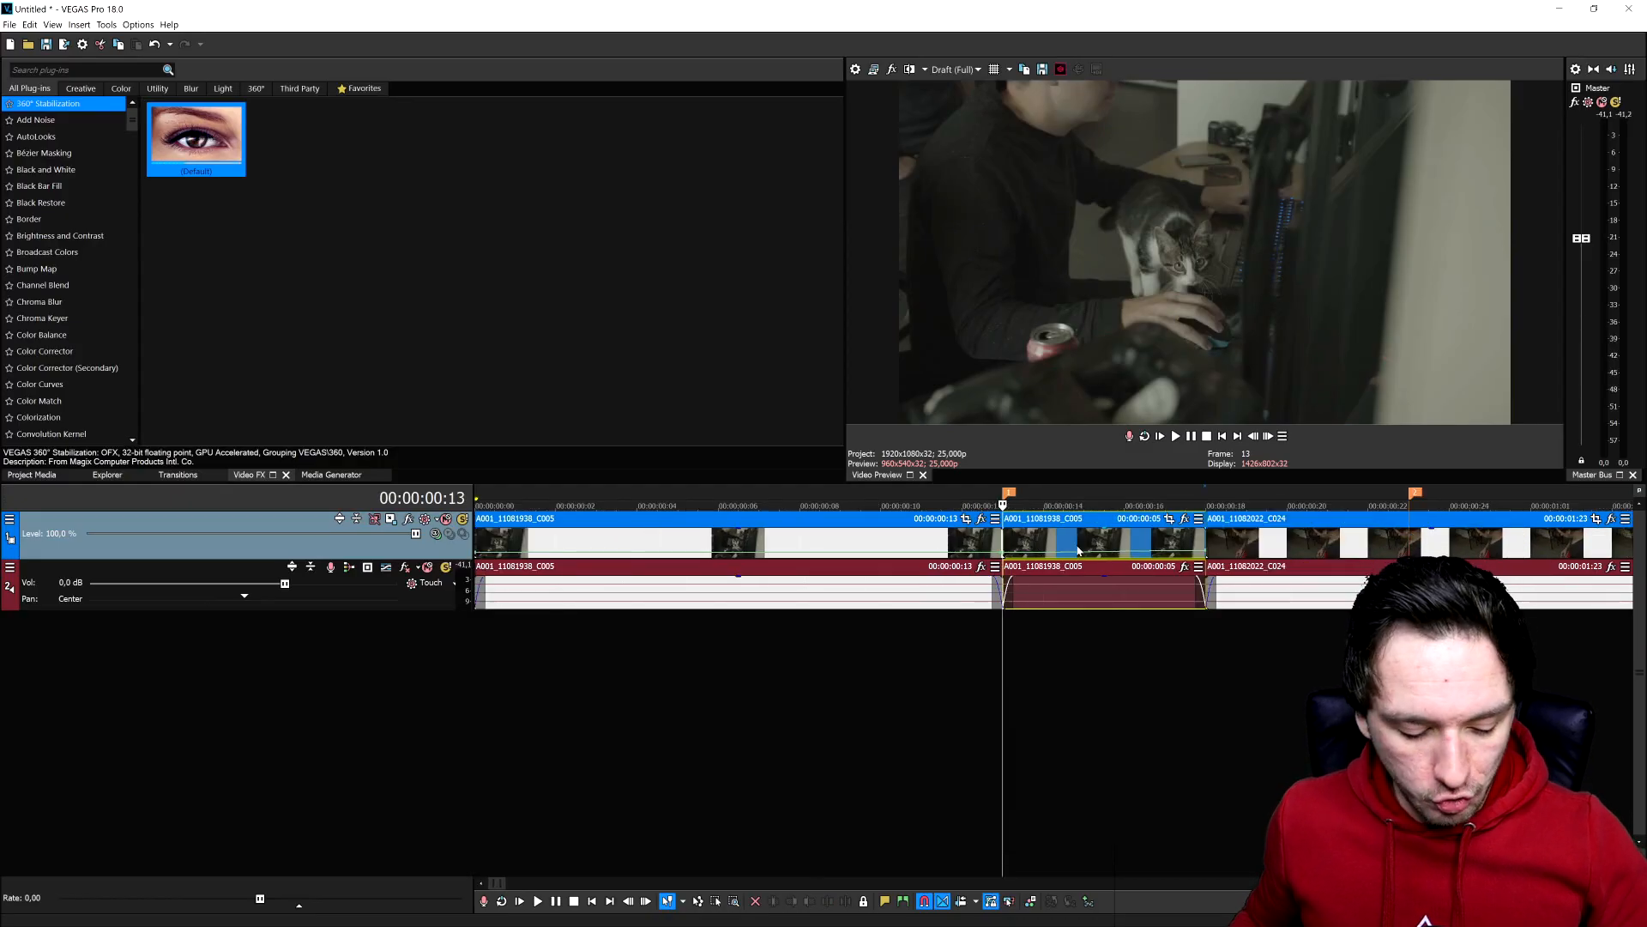
pyautogui.scroll(3, 1079, 551)
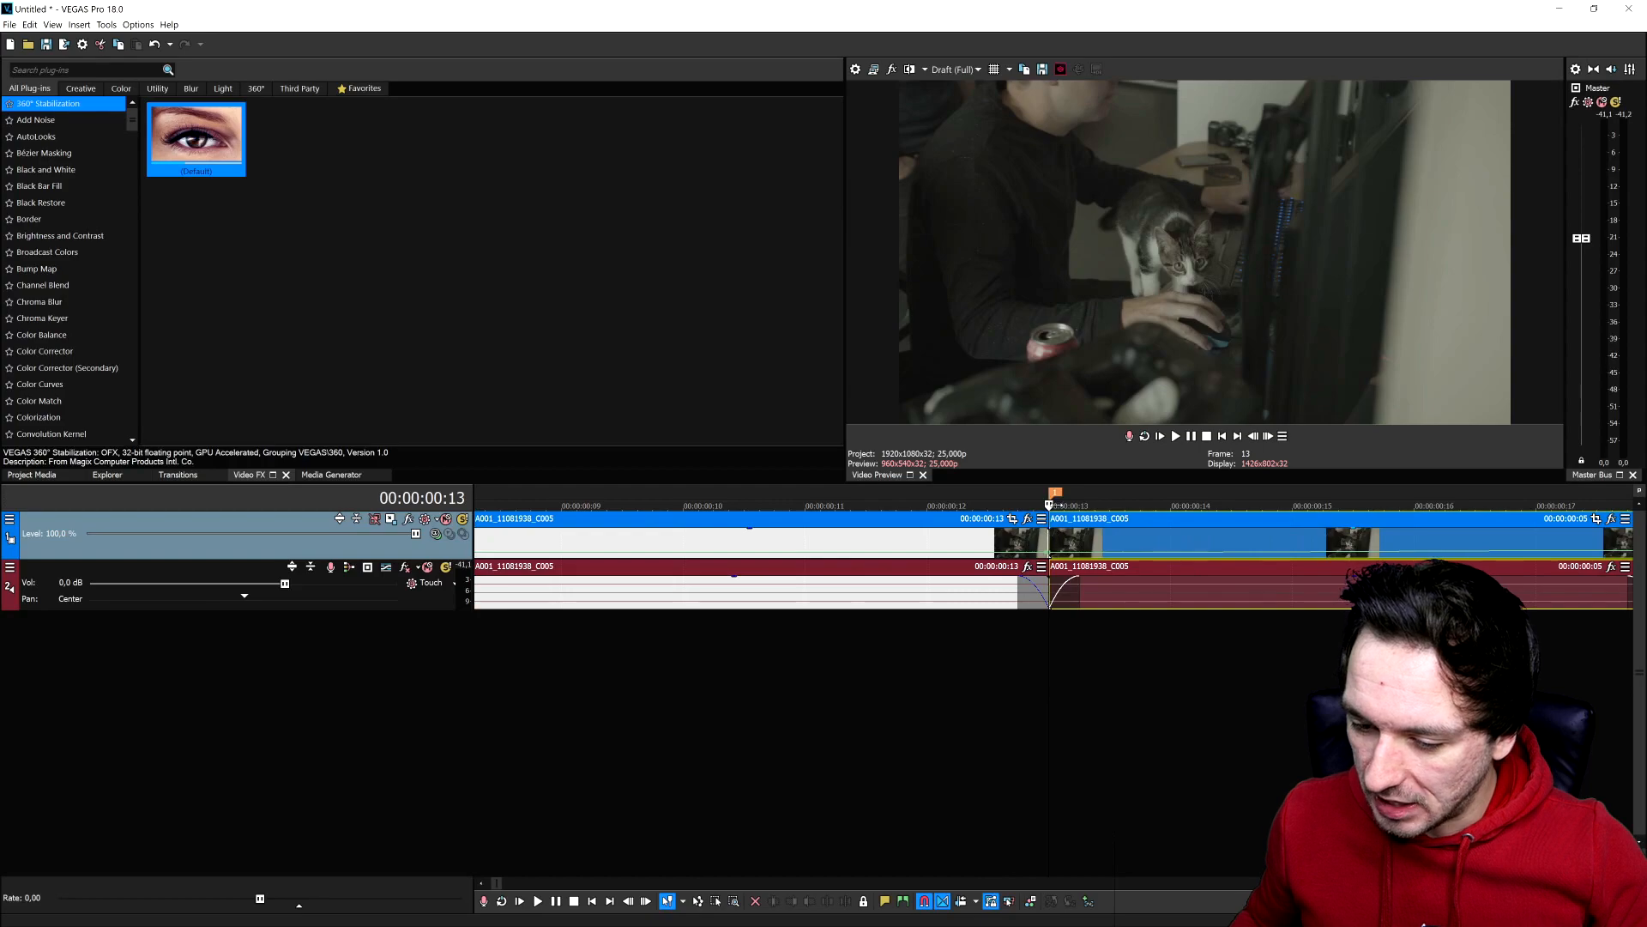
pyautogui.scroll(-3, 1073, 554)
pyautogui.click(954, 544)
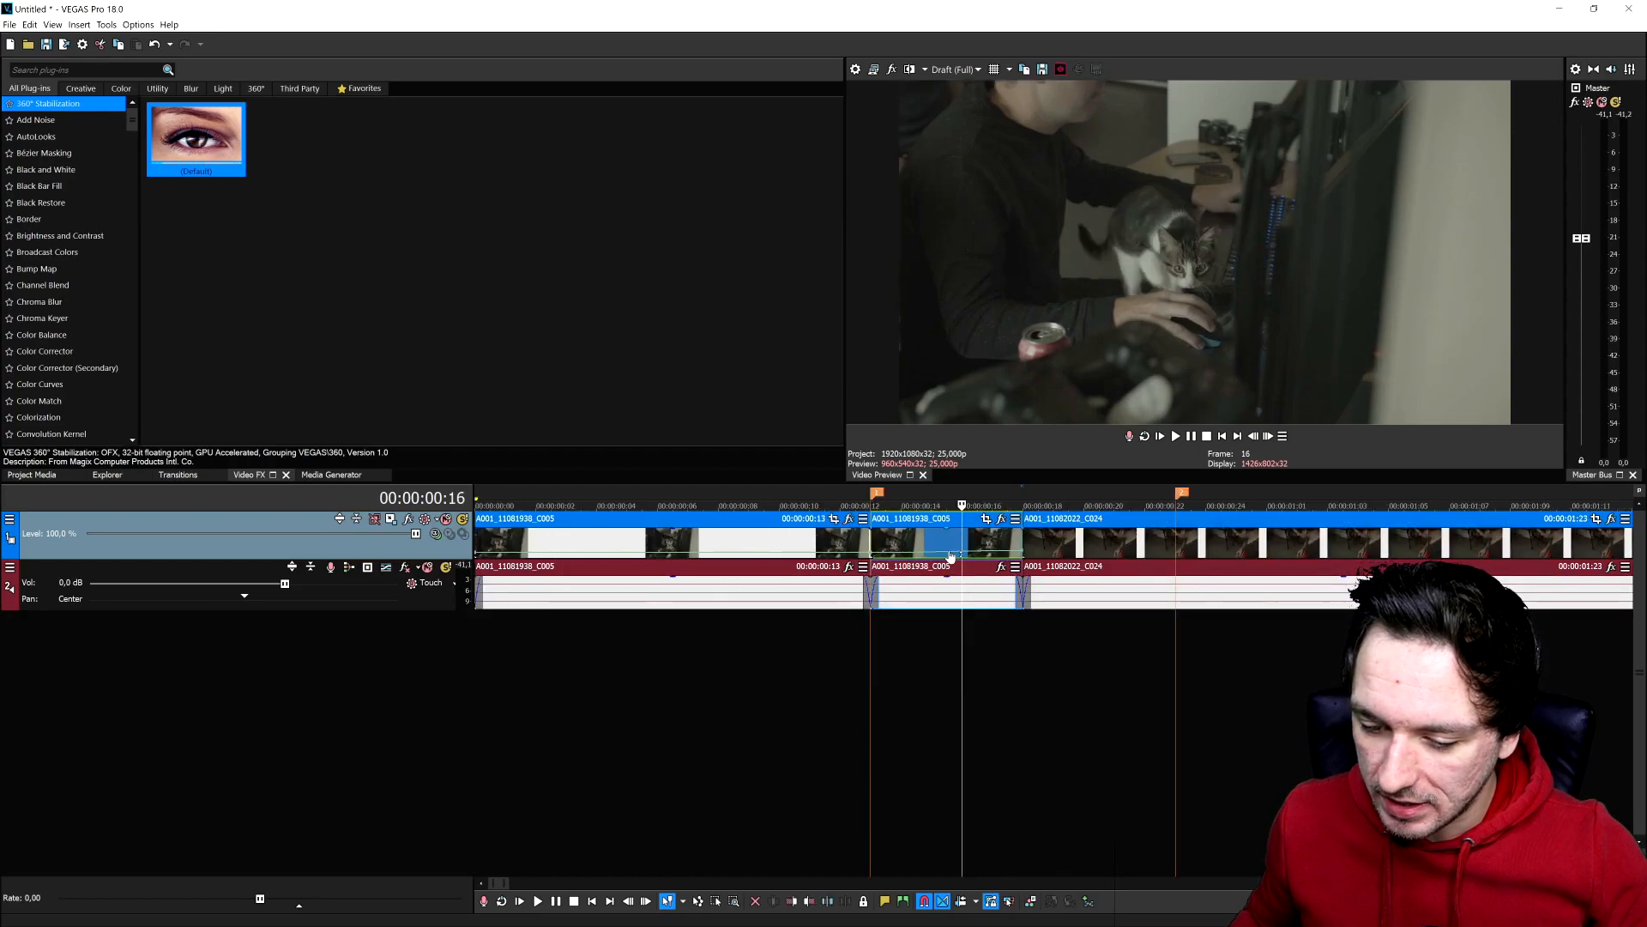
pyautogui.moveTo(949, 551); pyautogui.dragTo(949, 537)
pyautogui.moveTo(884, 262)
pyautogui.mouseDown()
pyautogui.moveTo(895, 296)
pyautogui.moveTo(904, 279)
pyautogui.mouseUp()
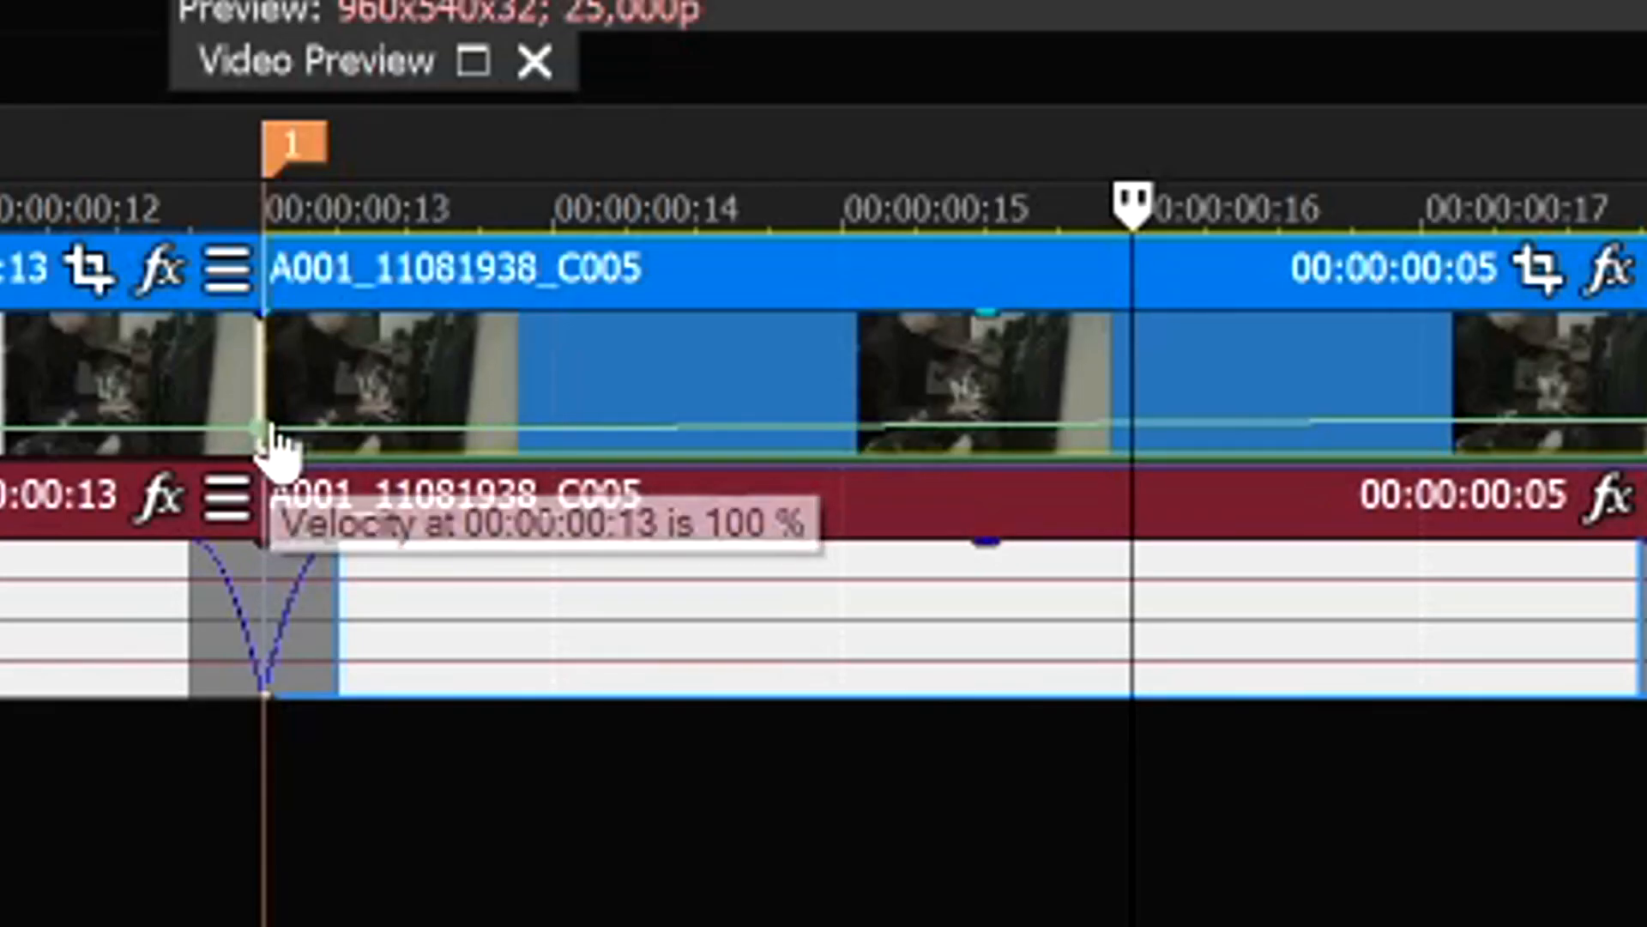
pyautogui.rightClick(870, 552)
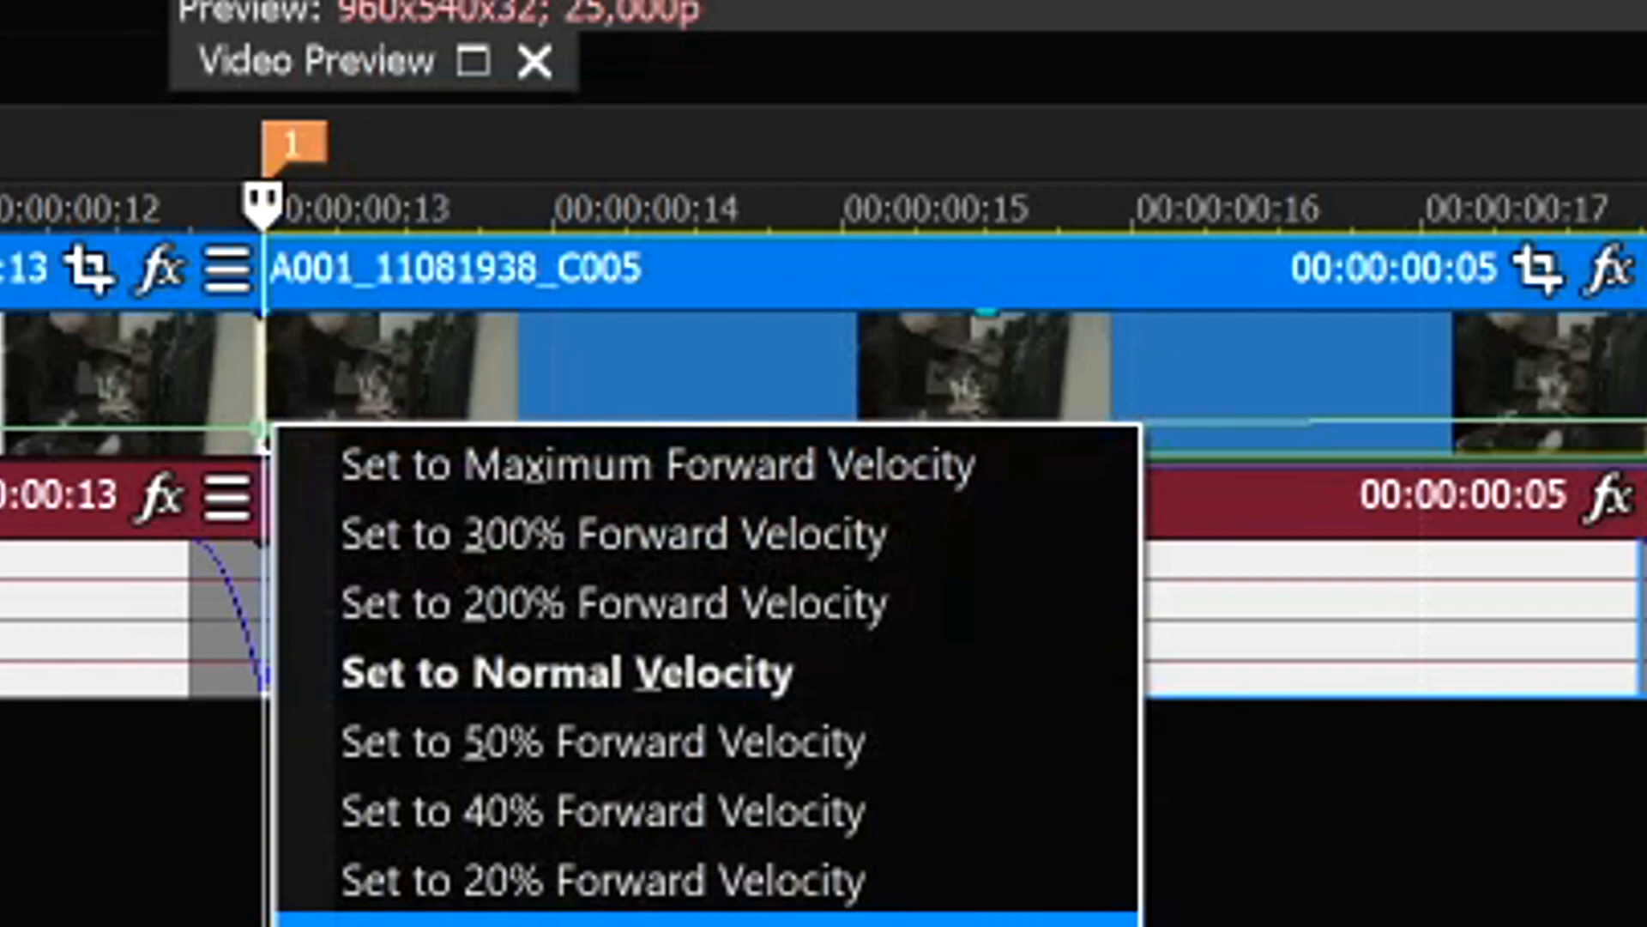
pyautogui.click(652, 922)
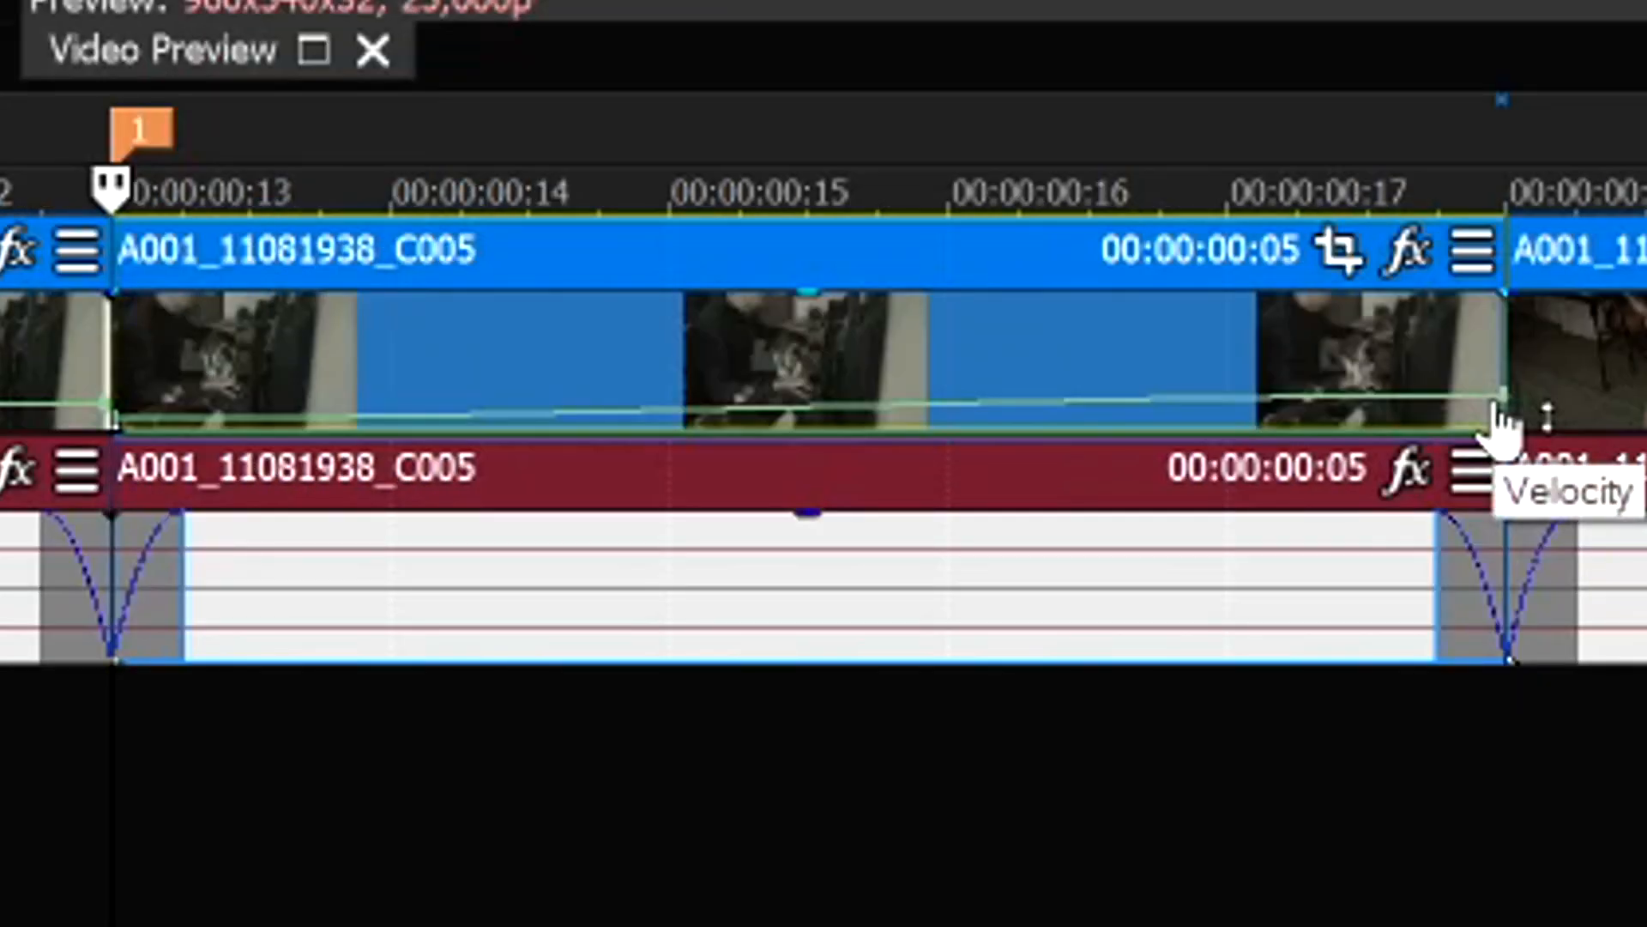
pyautogui.moveTo(1498, 401); pyautogui.dragTo(1507, 264)
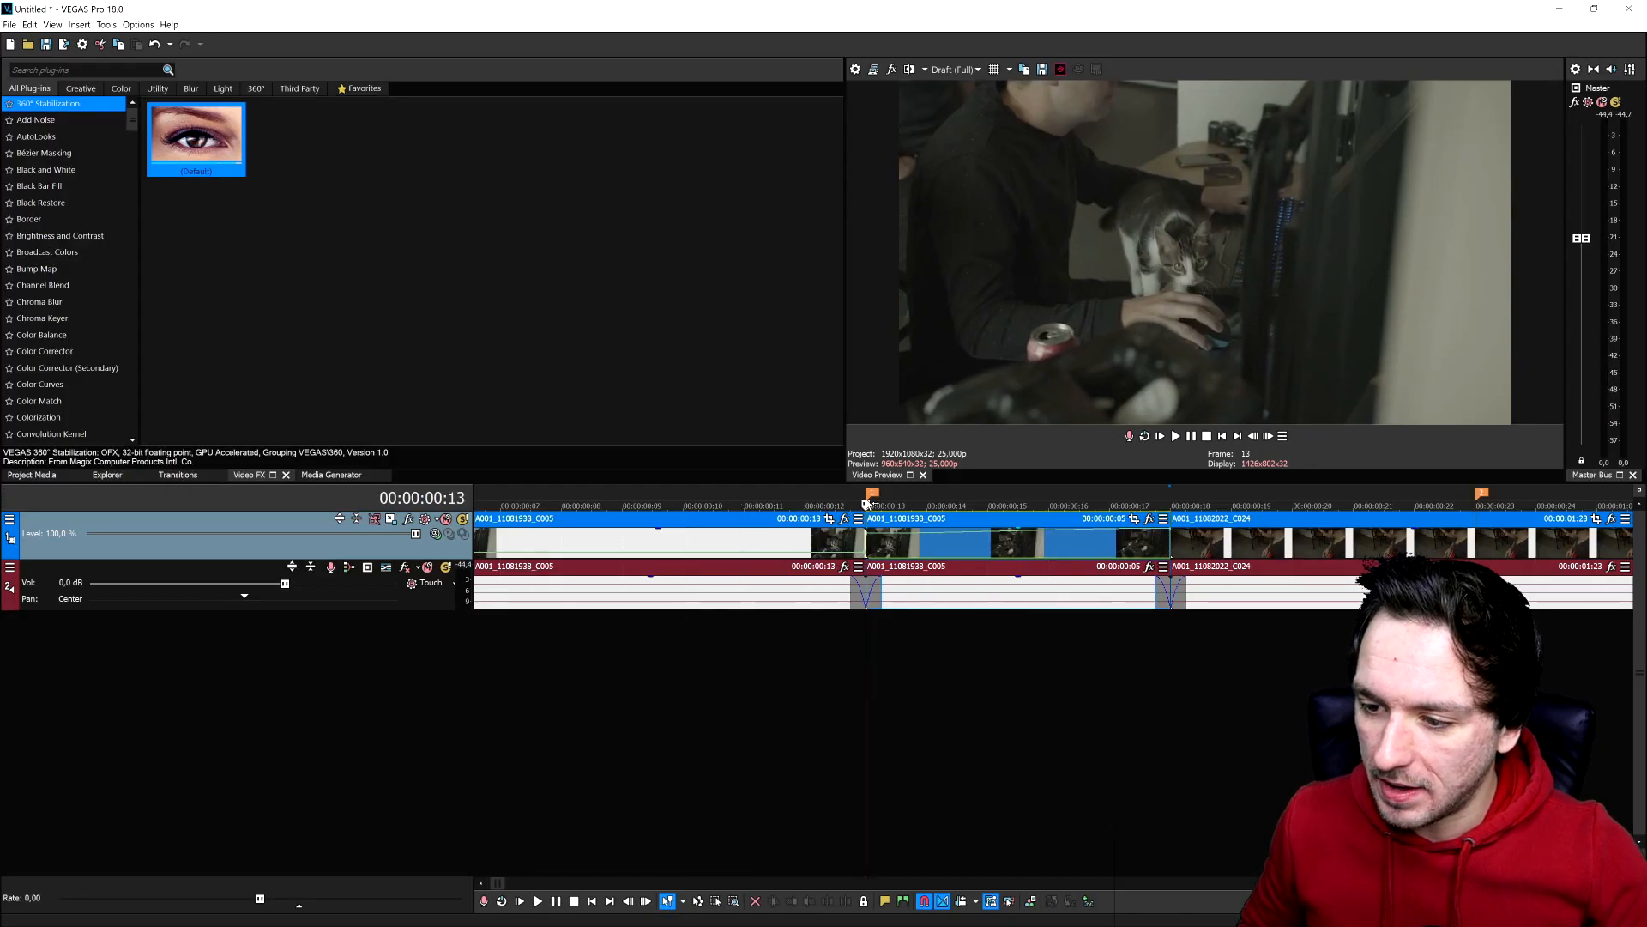
pyautogui.press('space')
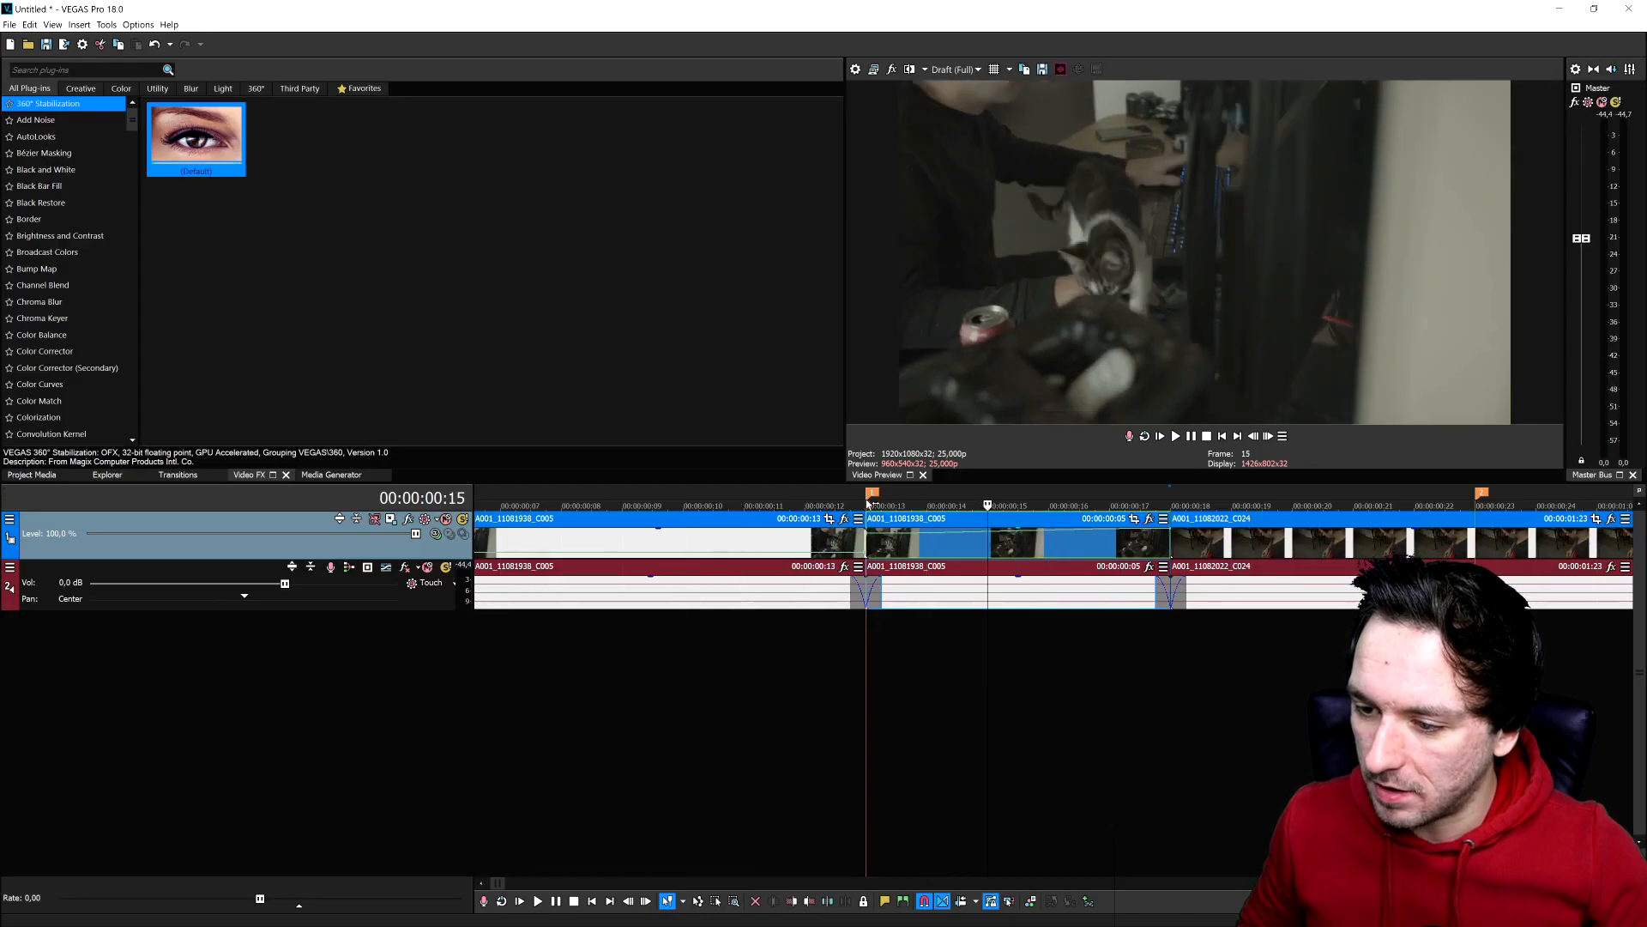
# Split the second clip, A001_11082022_C024, at the second marker, five frames after the cut
pyautogui.scroll(-3, 868, 505)
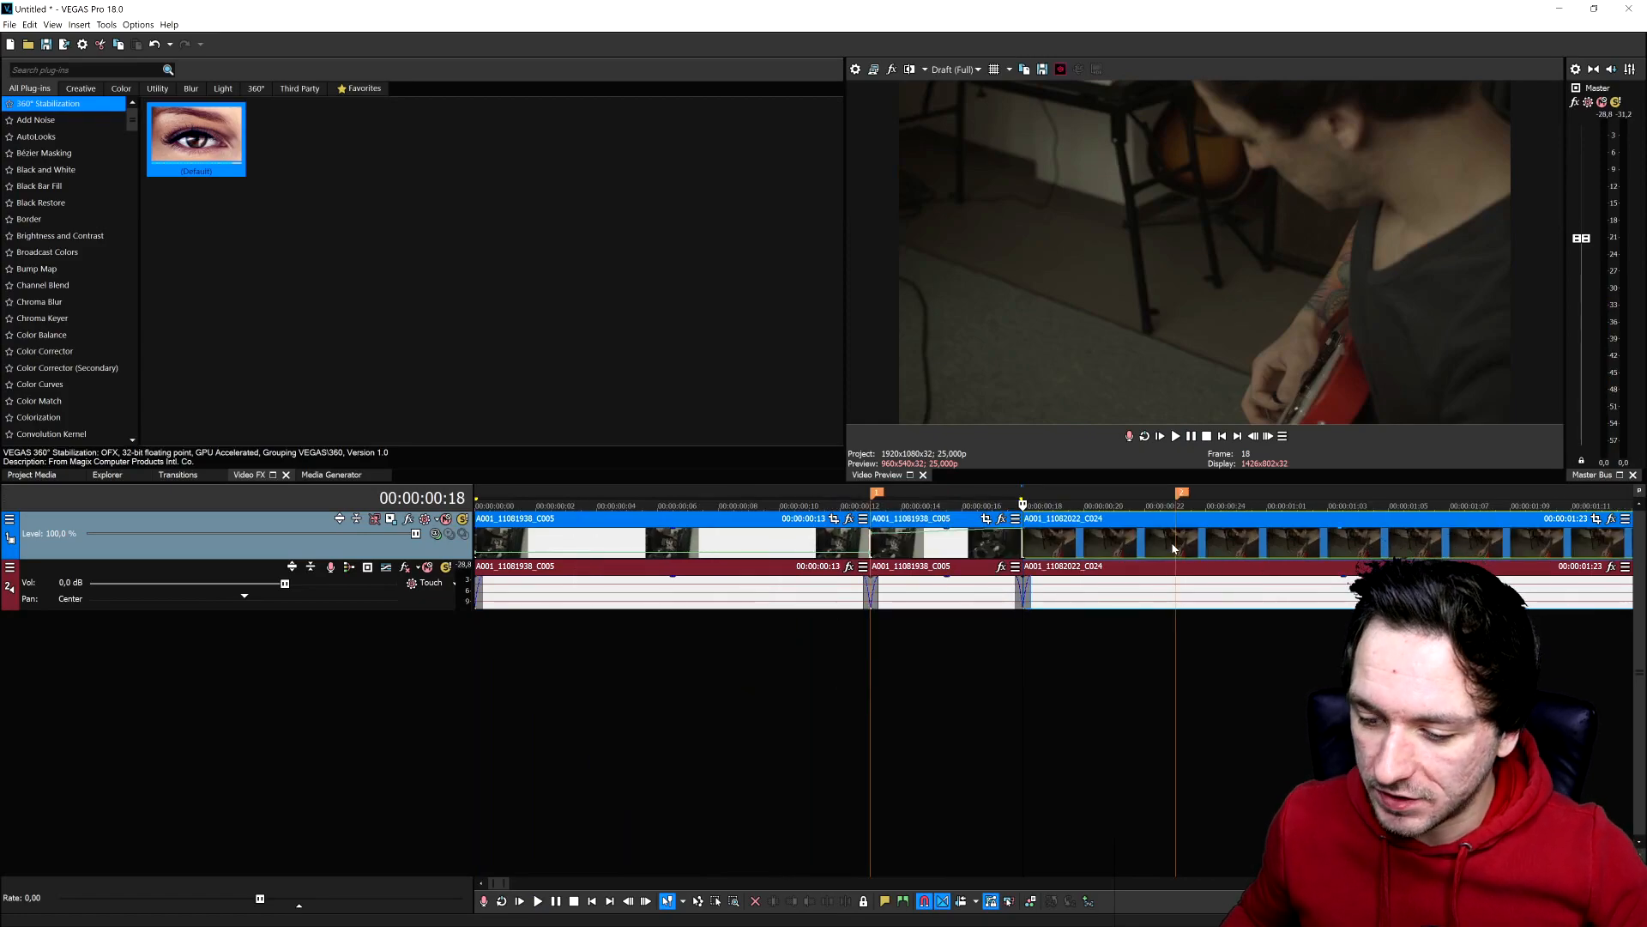
pyautogui.click(1178, 546)
pyautogui.scroll(3, 963, 535)
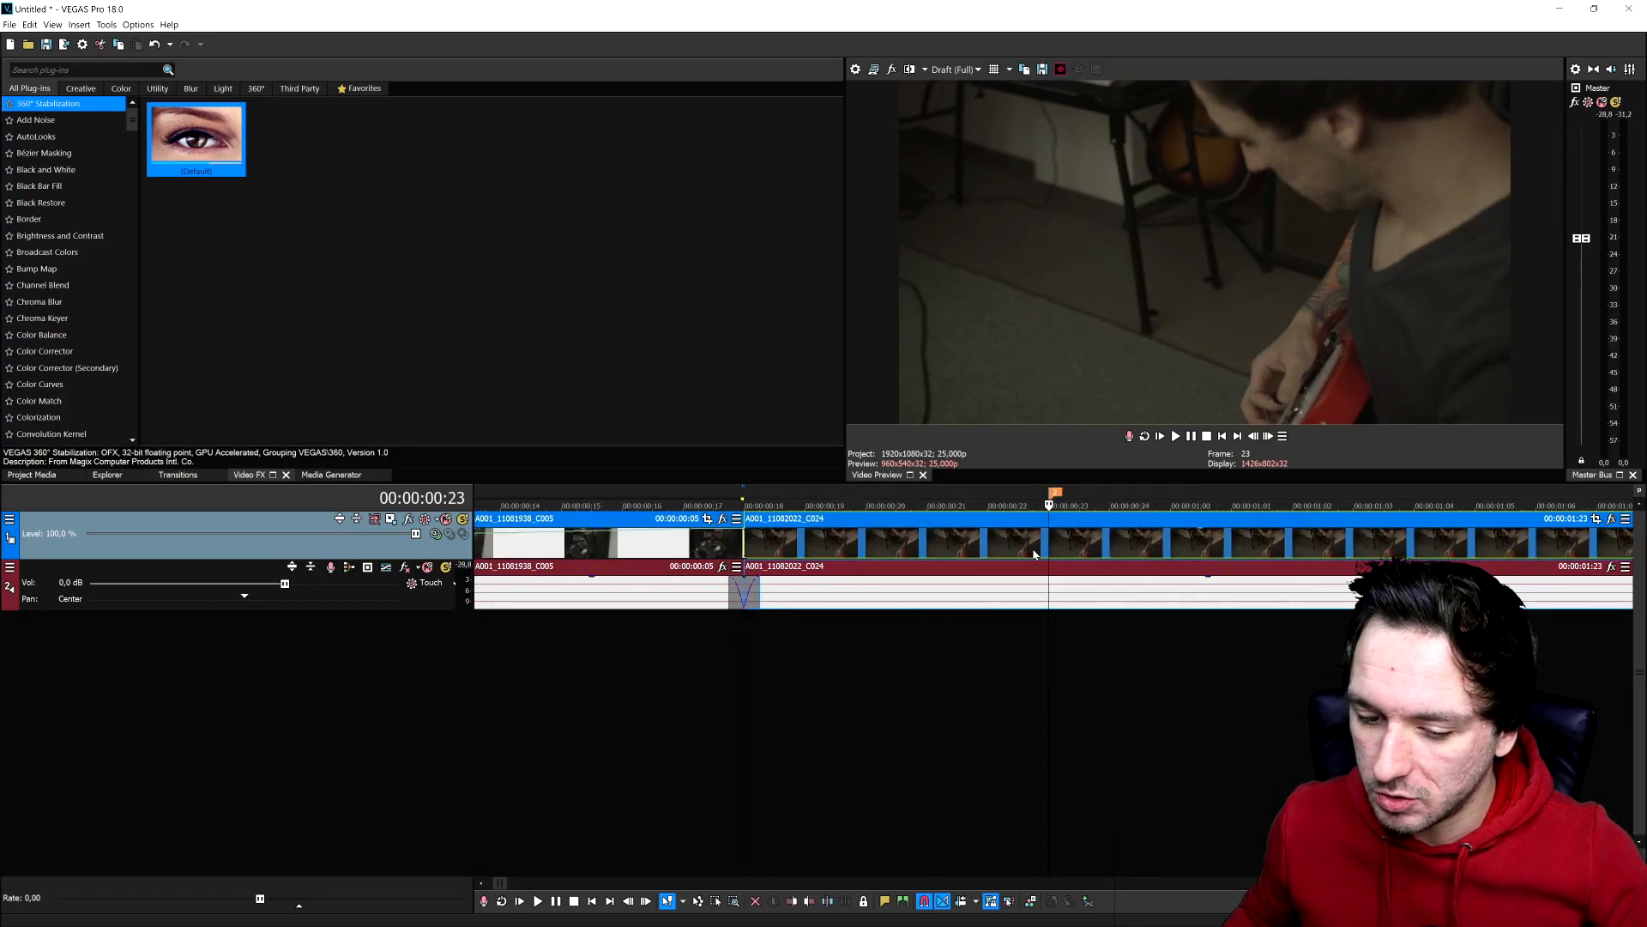
pyautogui.press('s')
pyautogui.scroll(-2, 1032, 554)
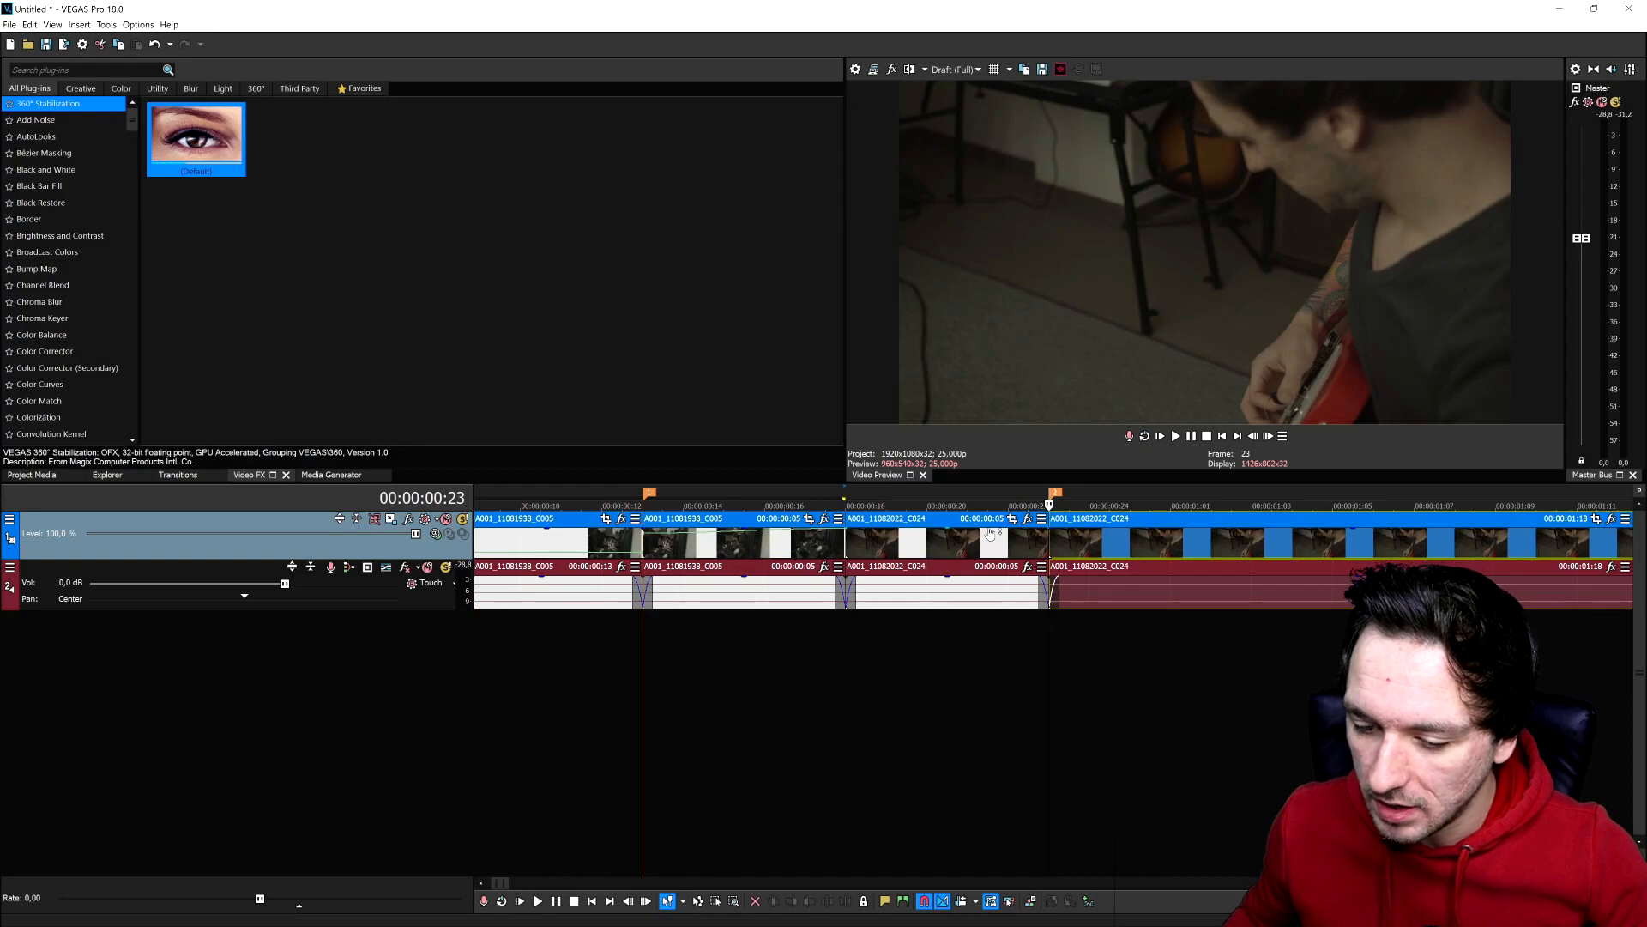
# Insert a Velocity envelope on the five-frame clip after the cut and raise its start point to the top
pyautogui.rightClick(966, 542)
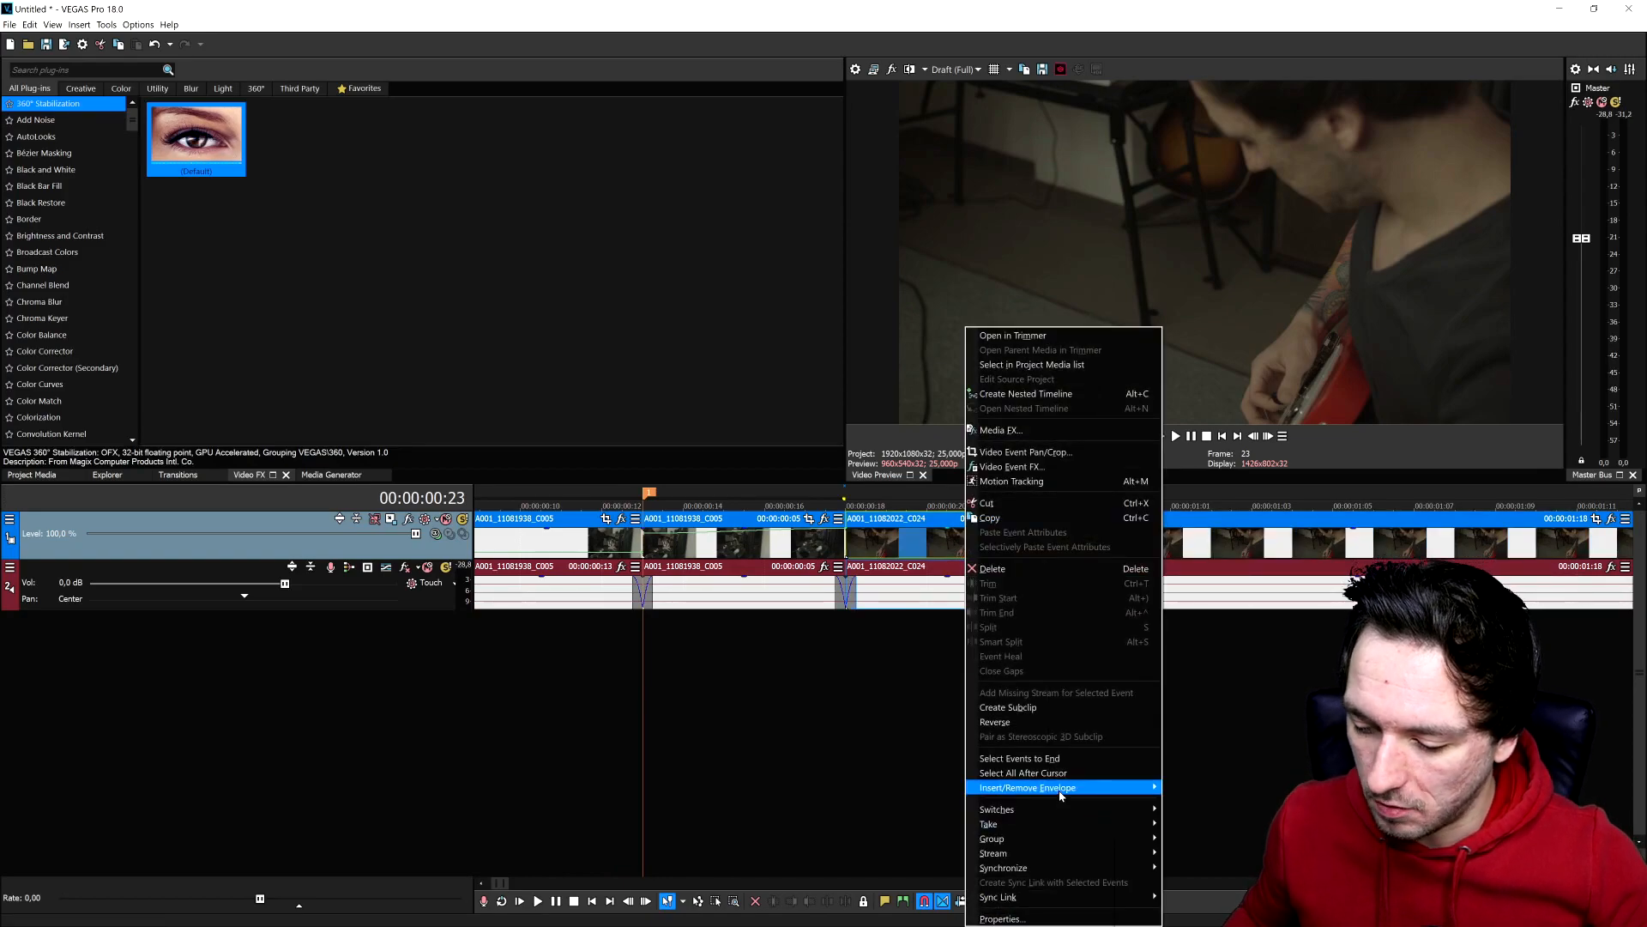
pyautogui.moveTo(1062, 795)
pyautogui.click(1218, 787)
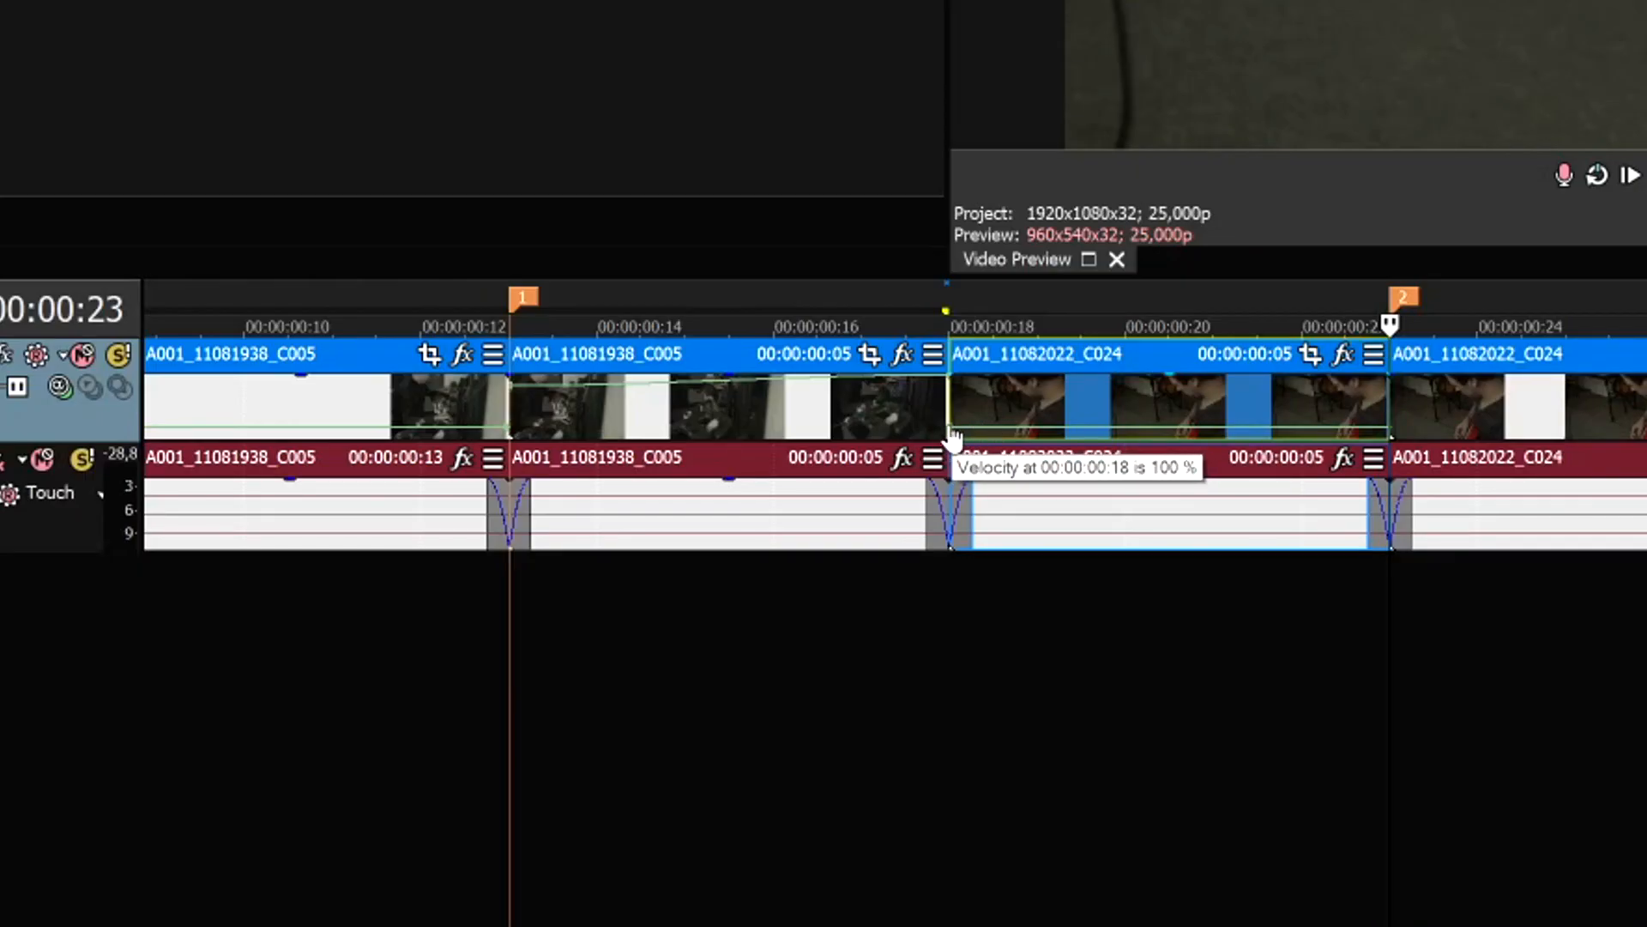
pyautogui.moveTo(952, 430); pyautogui.dragTo(962, 361)
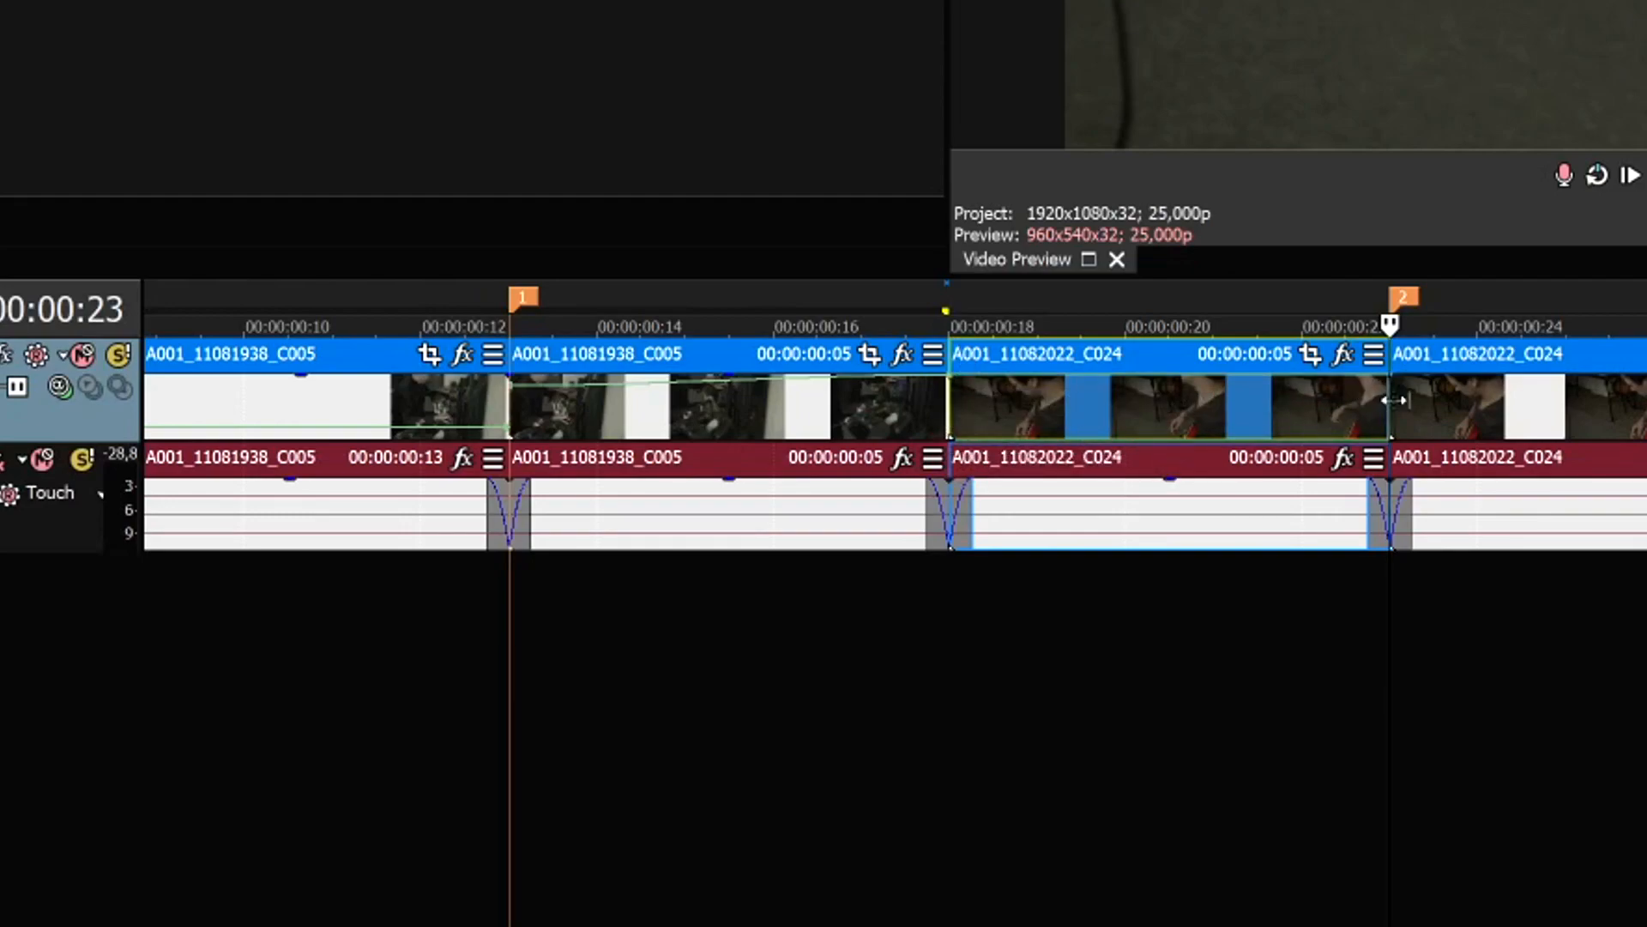
# Add a velocity point at the end of the five-frame clip after the cut and set it to 0% velocity
pyautogui.scroll(3, 1390, 391)
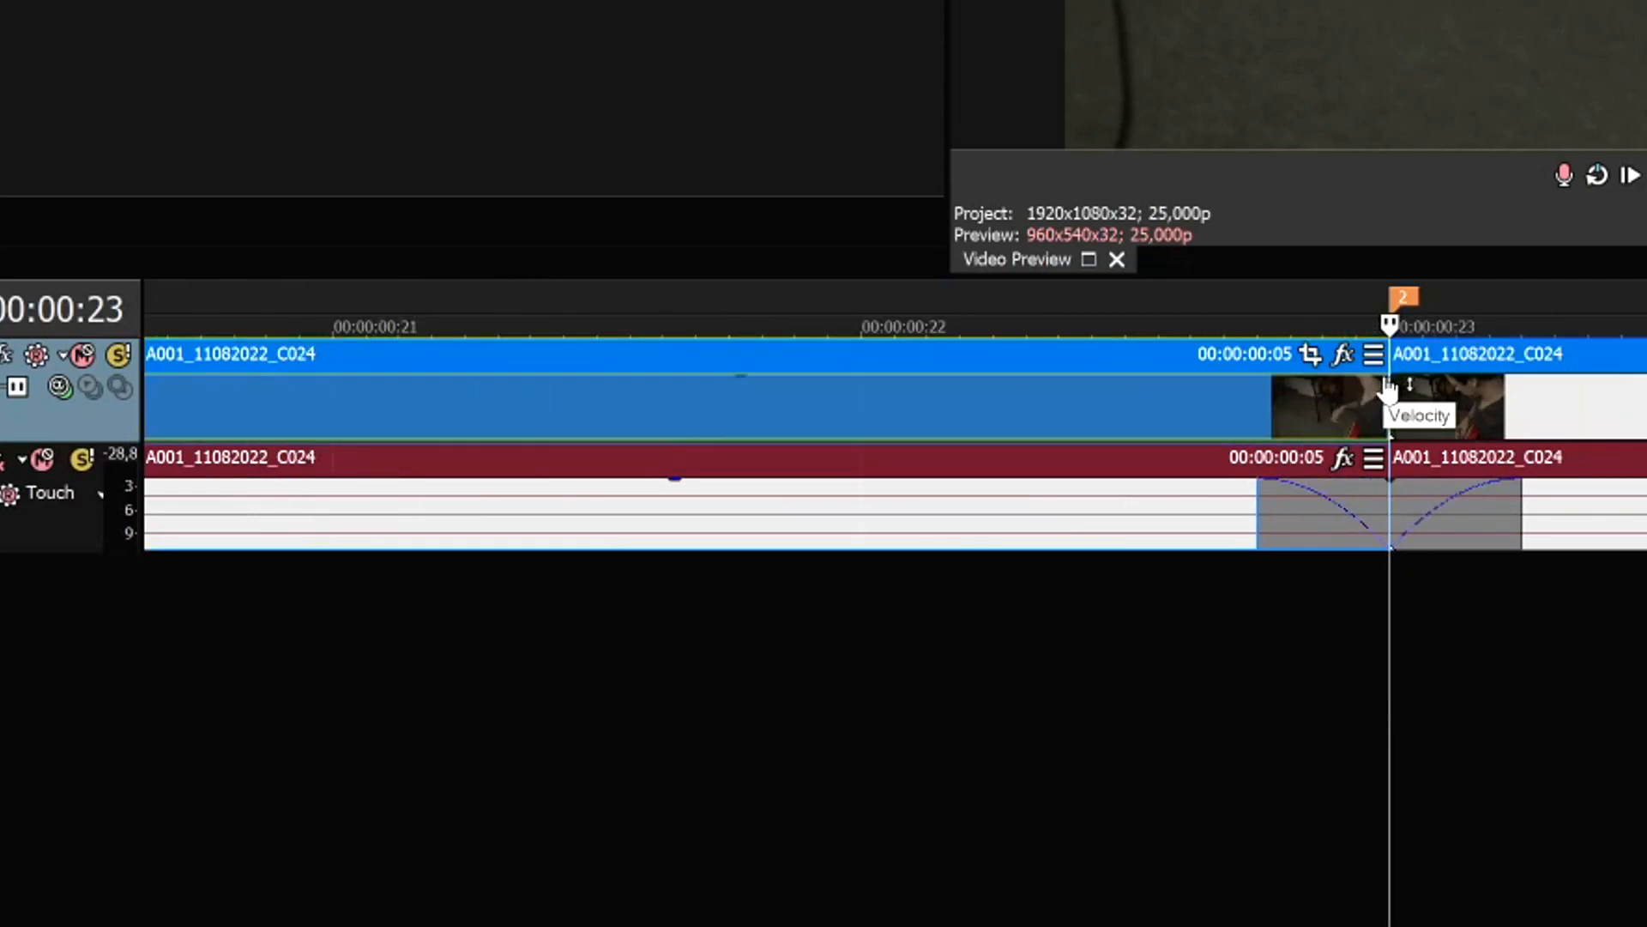
pyautogui.rightClick(1387, 377)
pyautogui.click(1511, 393)
pyautogui.rightClick(1390, 422)
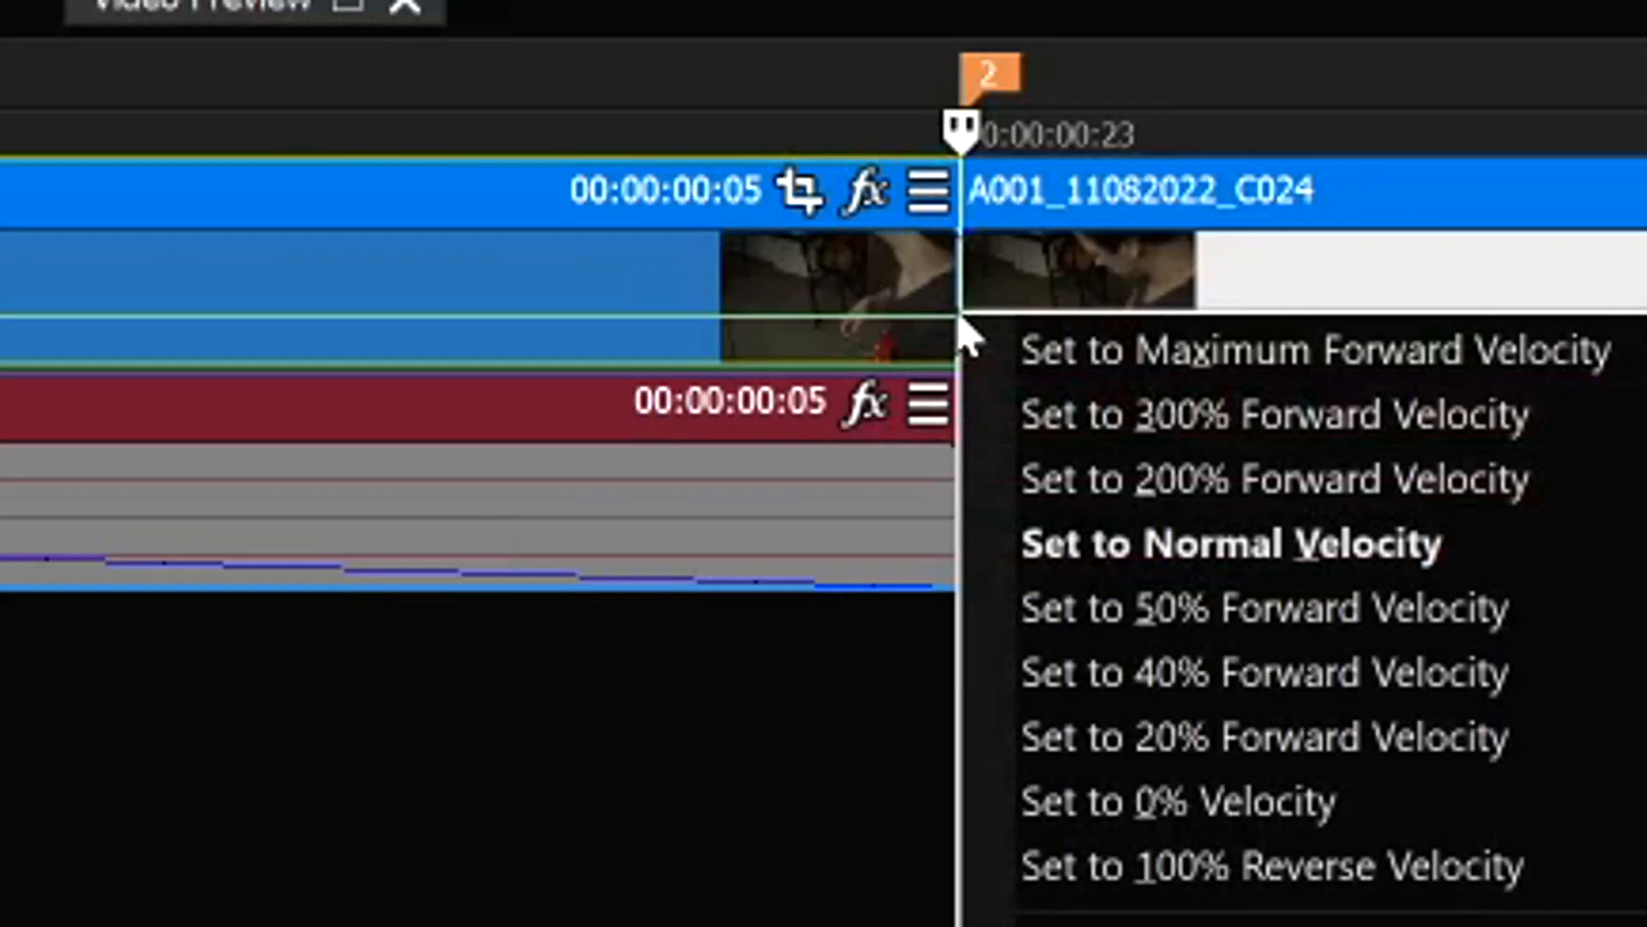
pyautogui.click(1317, 801)
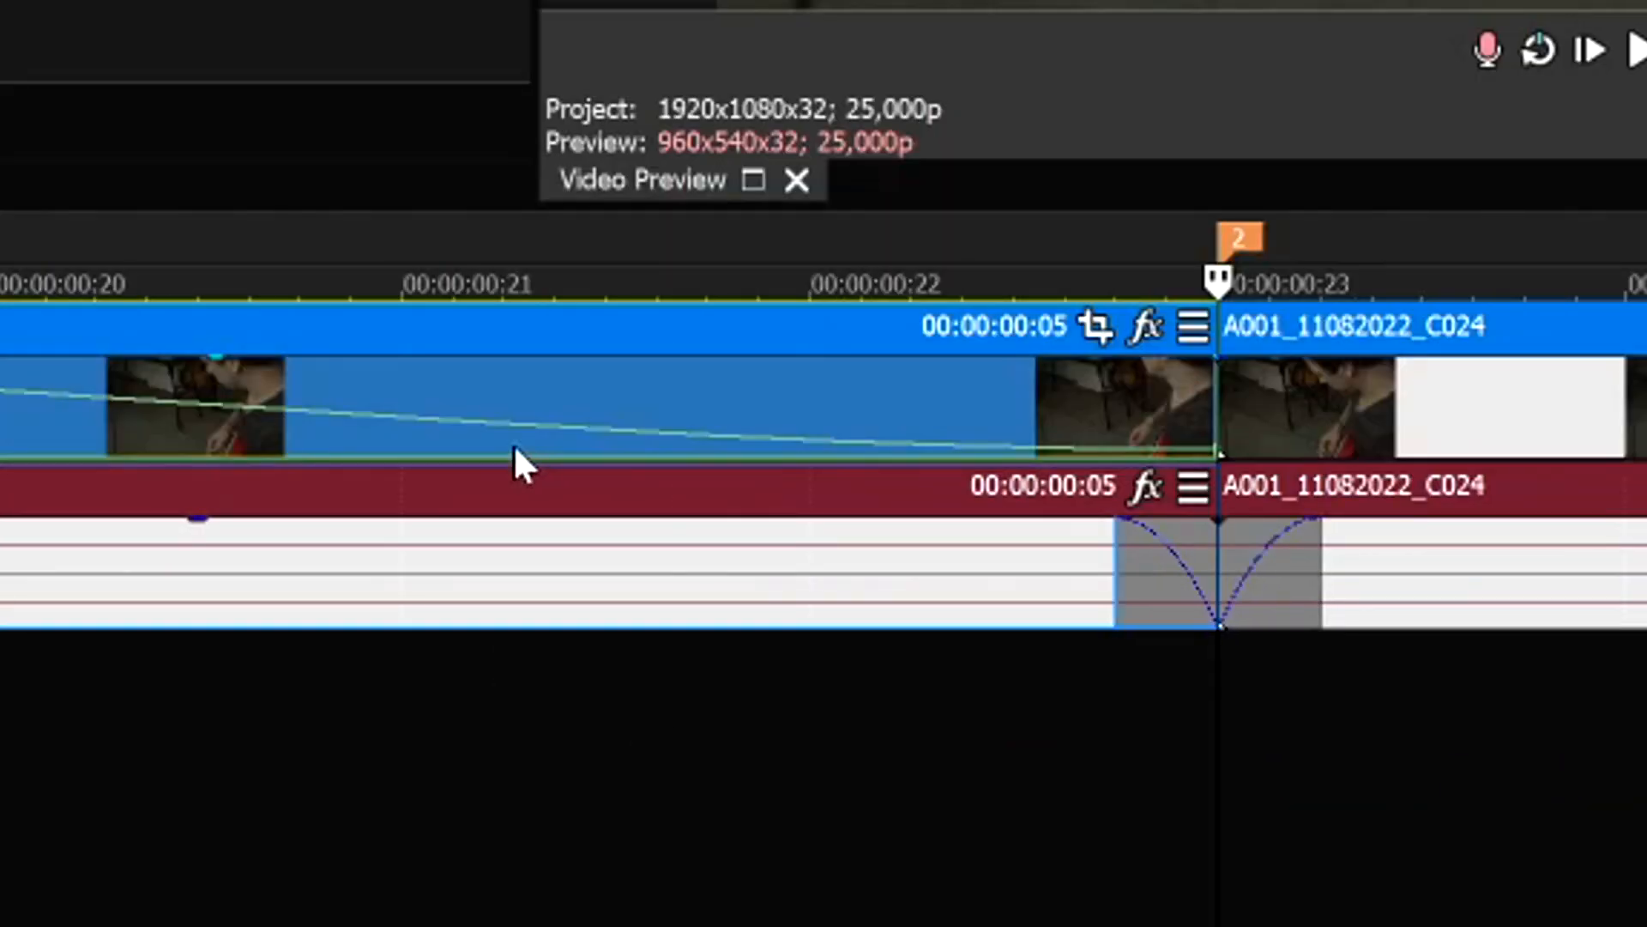
# Play back the speed-ramp transition across both clips and stop playback
pyautogui.scroll(-4, 513, 443)
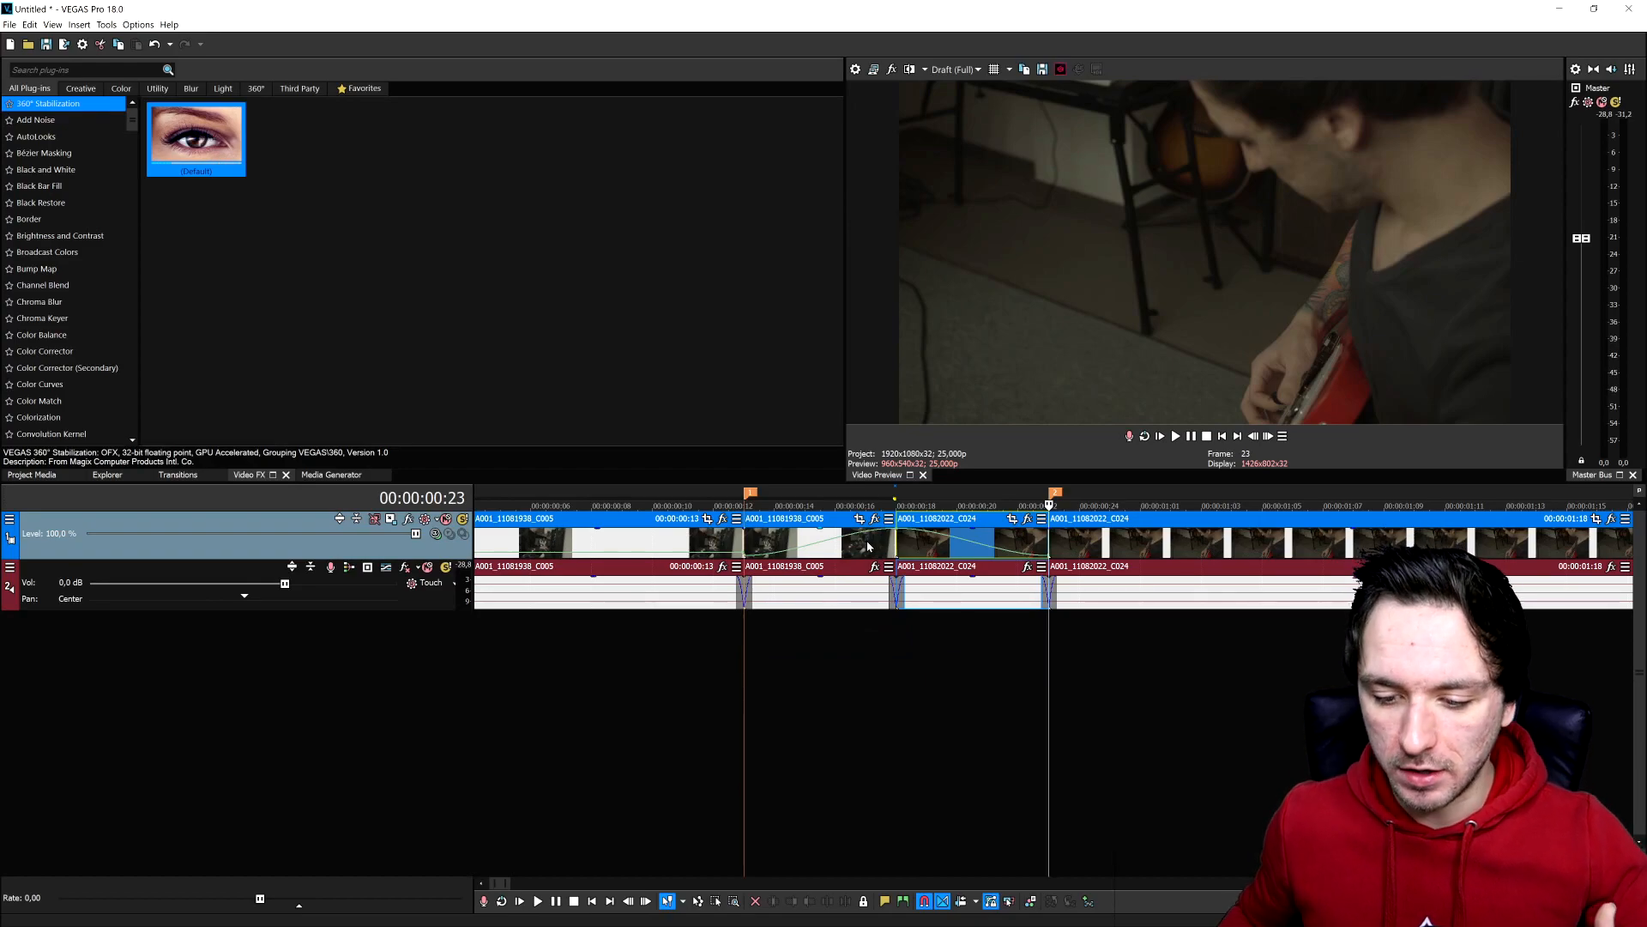
pyautogui.scroll(-2, 875, 498)
pyautogui.scroll(-2, 798, 493)
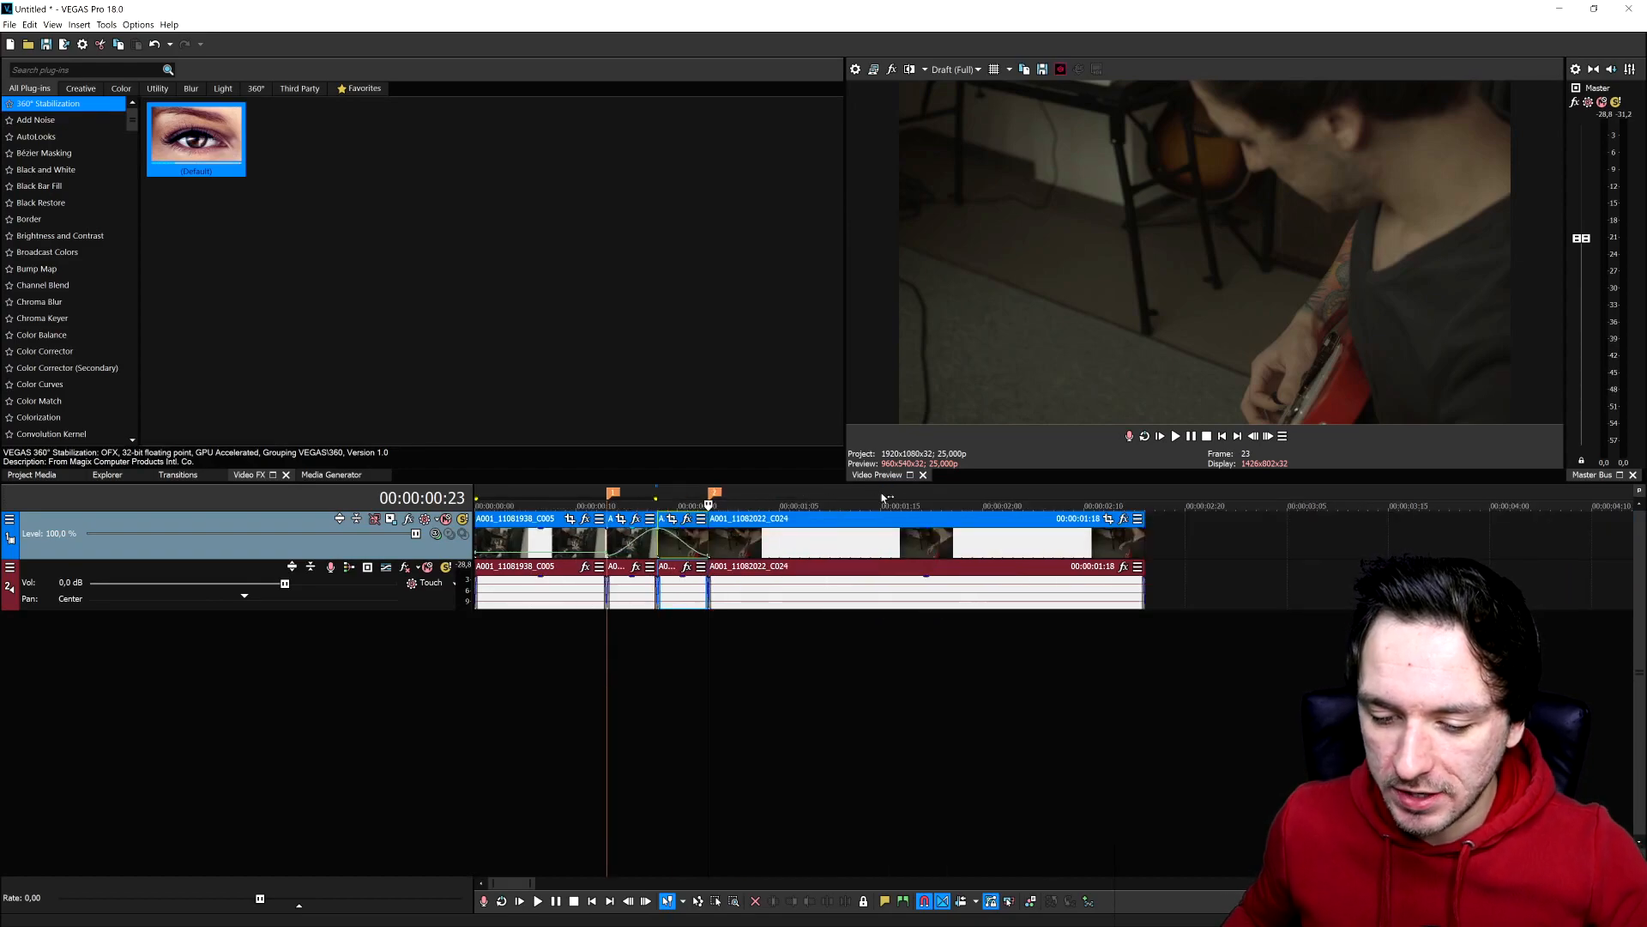
pyautogui.click(1208, 436)
# Trim the first clip's end to the first marker at frame 9 and extend the following ramp clip's start back to meet it
pyautogui.press('Up')
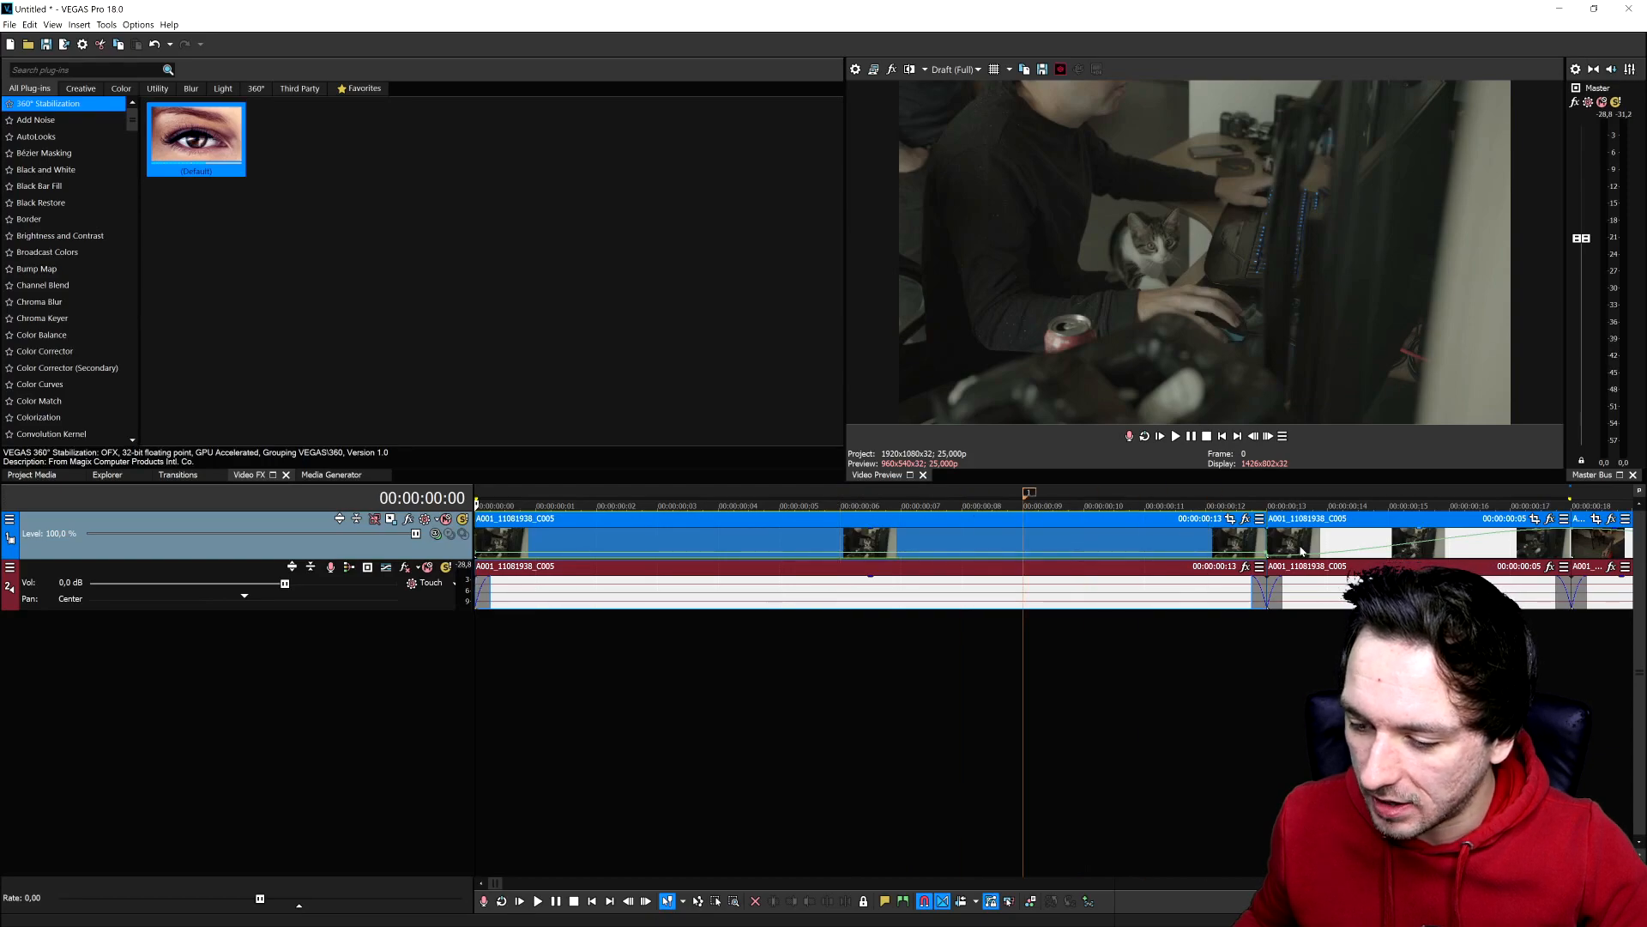
pyautogui.moveTo(1197, 528); pyautogui.dragTo(1043, 532)
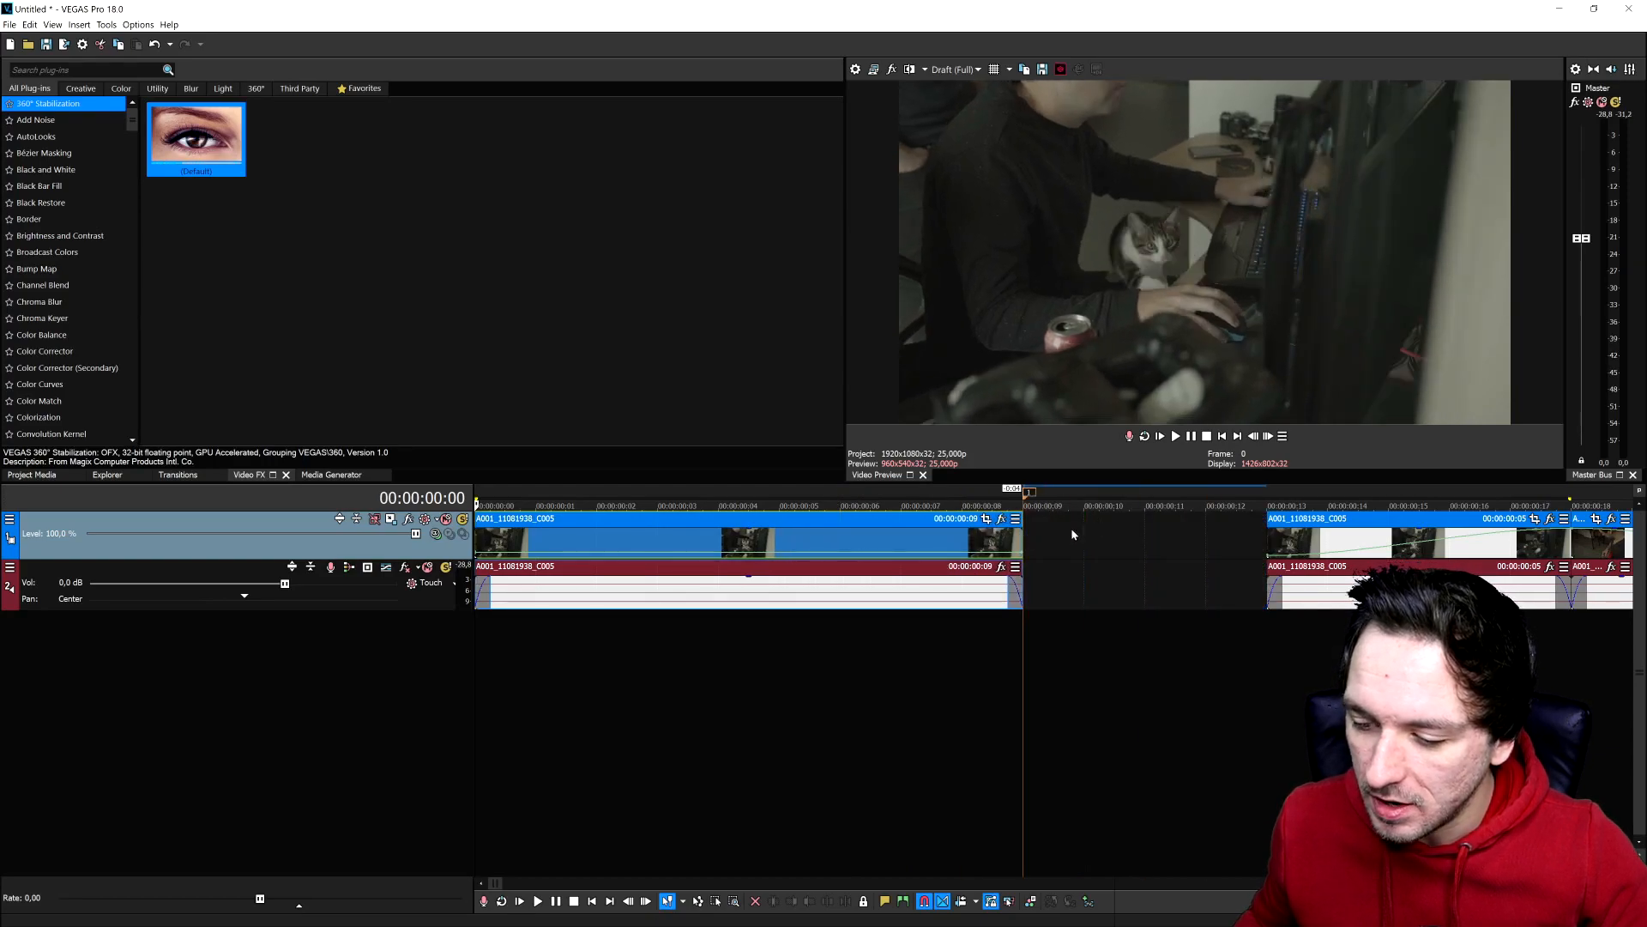
pyautogui.moveTo(1267, 542); pyautogui.dragTo(1024, 541)
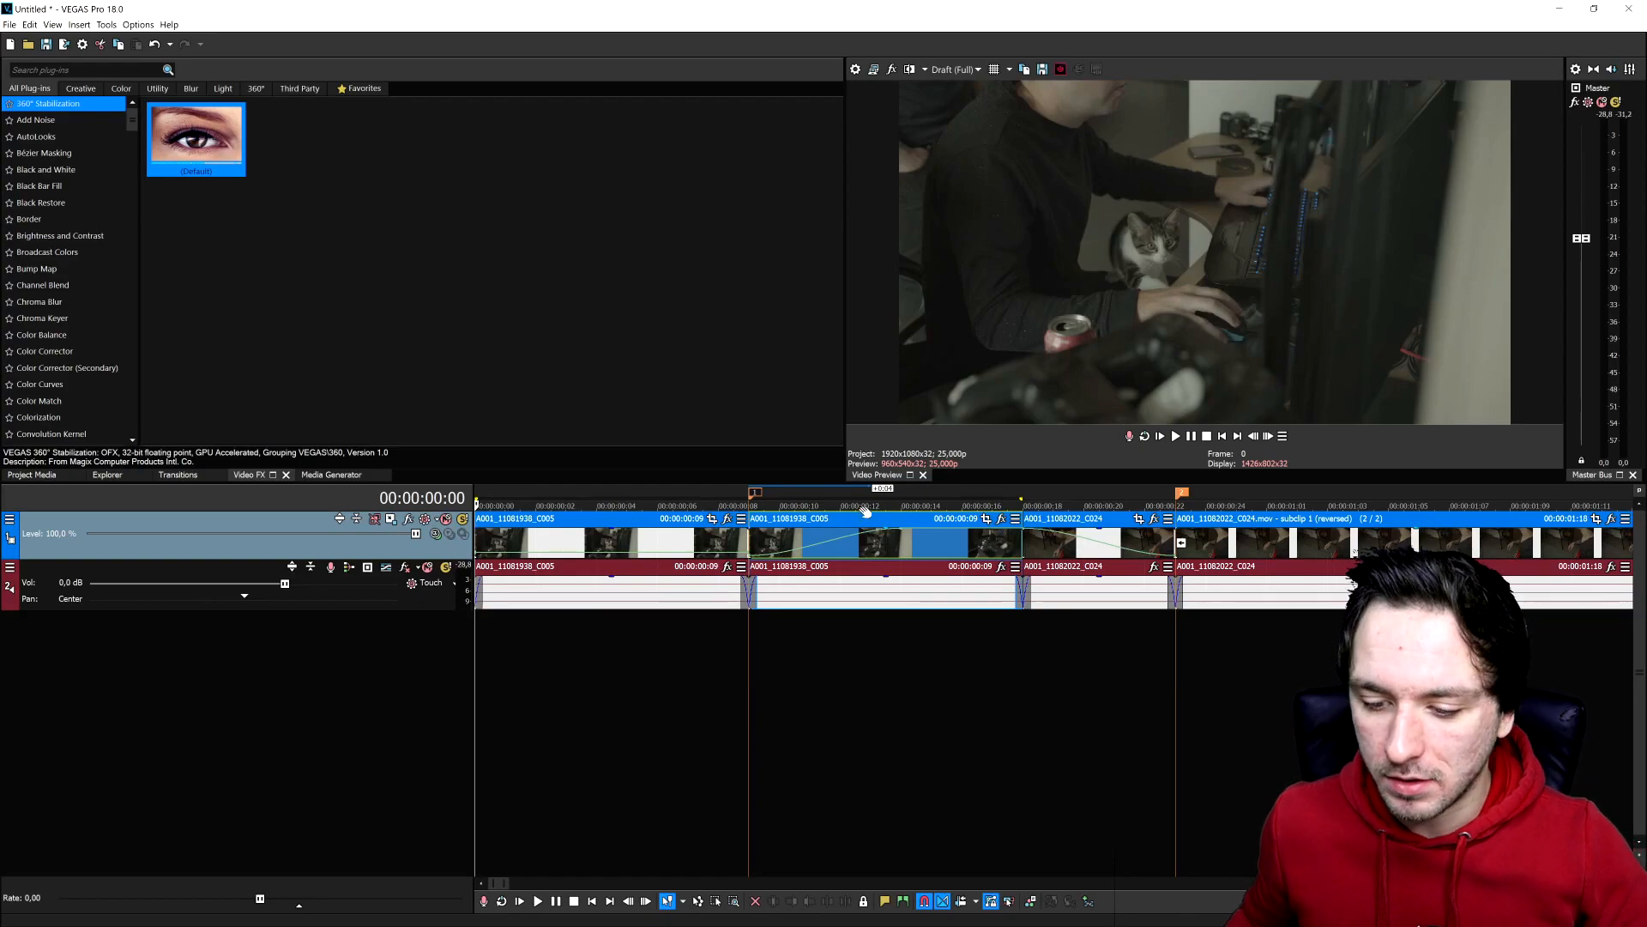
pyautogui.scroll(-2, 868, 508)
pyautogui.scroll(-2, 868, 494)
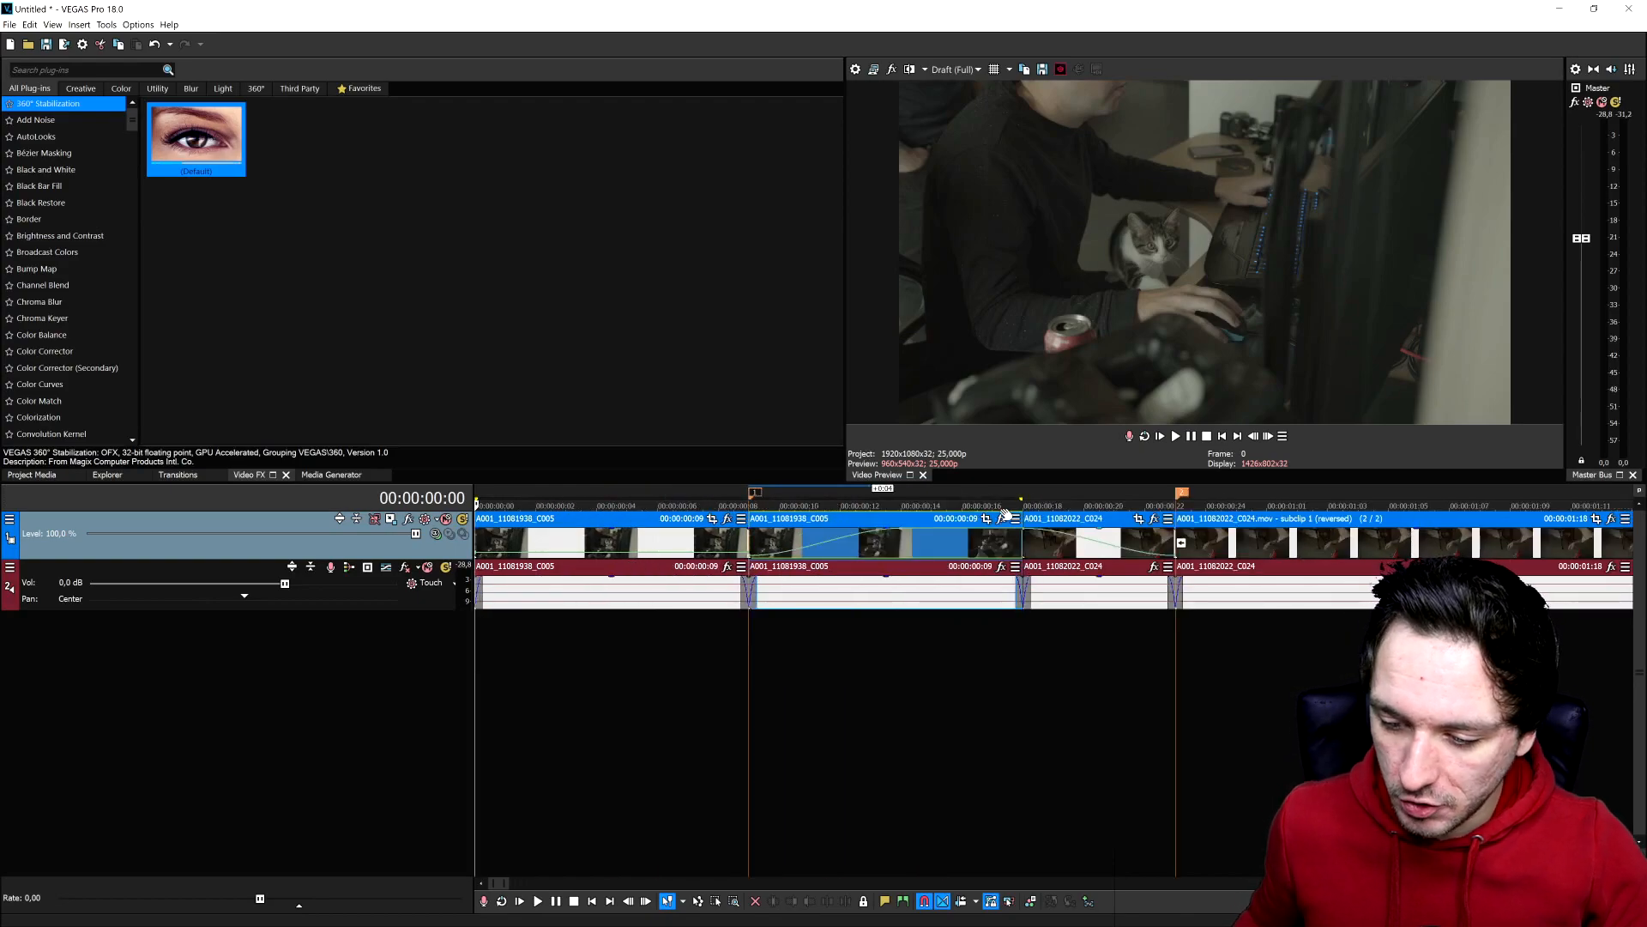